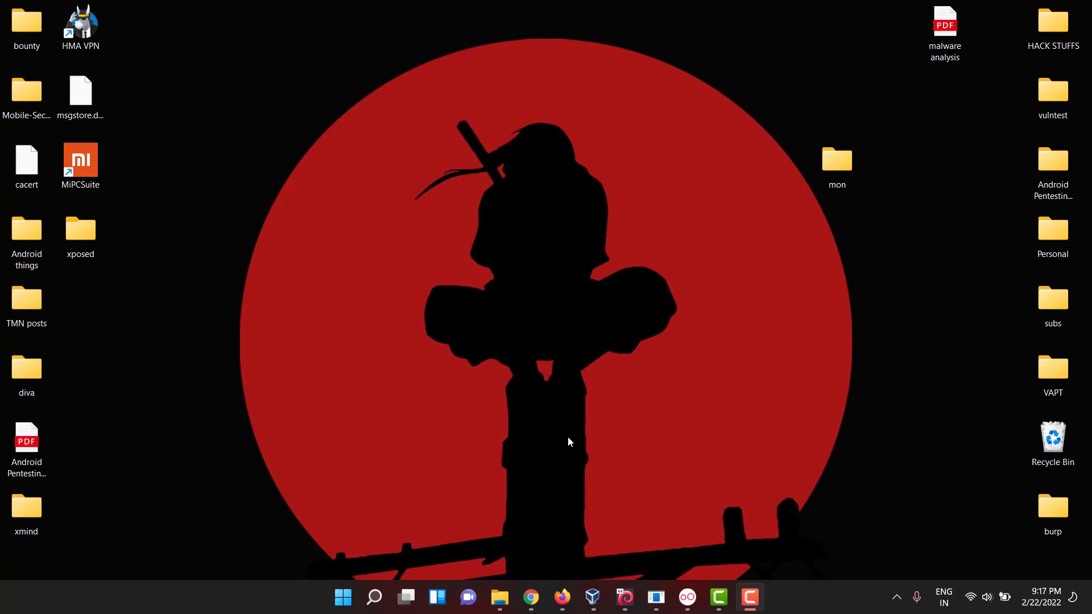
Step: Bring the Genymotion emulator forward and open the desktop xposed folder in File Explorer
click(687, 597)
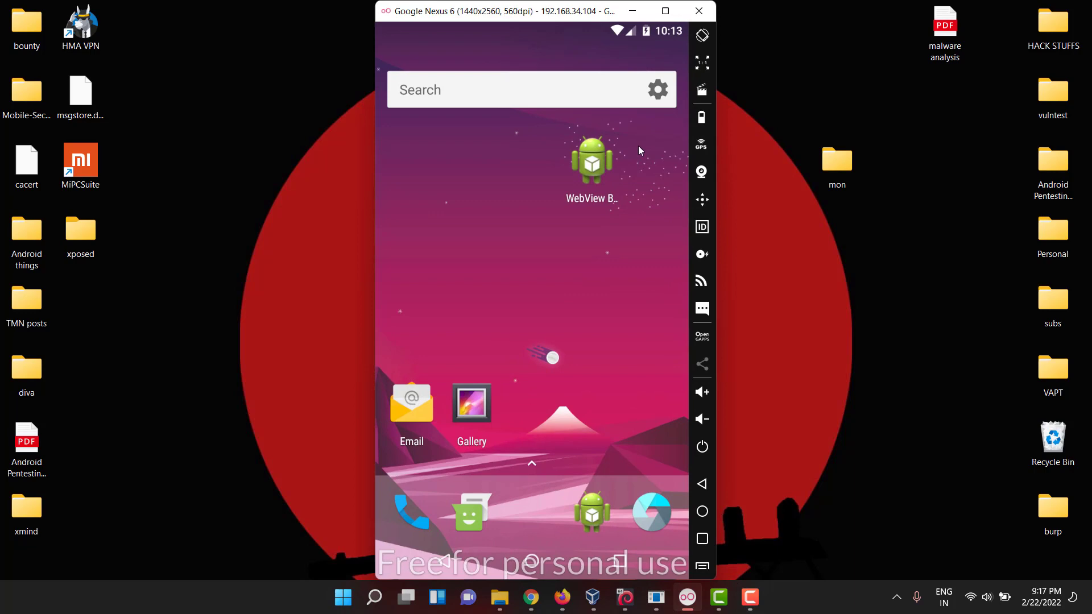
double_click(92, 239)
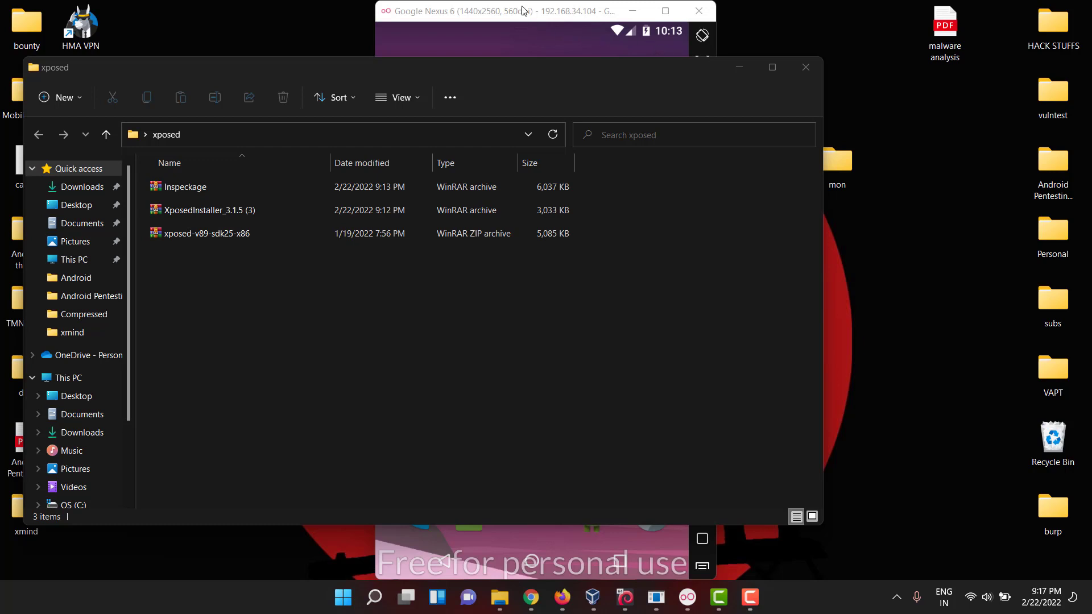
Step: Move the emulator to the right, place Explorer beside it, and select xposed-v89-sdk25-x86
drag(528, 12, 920, 46)
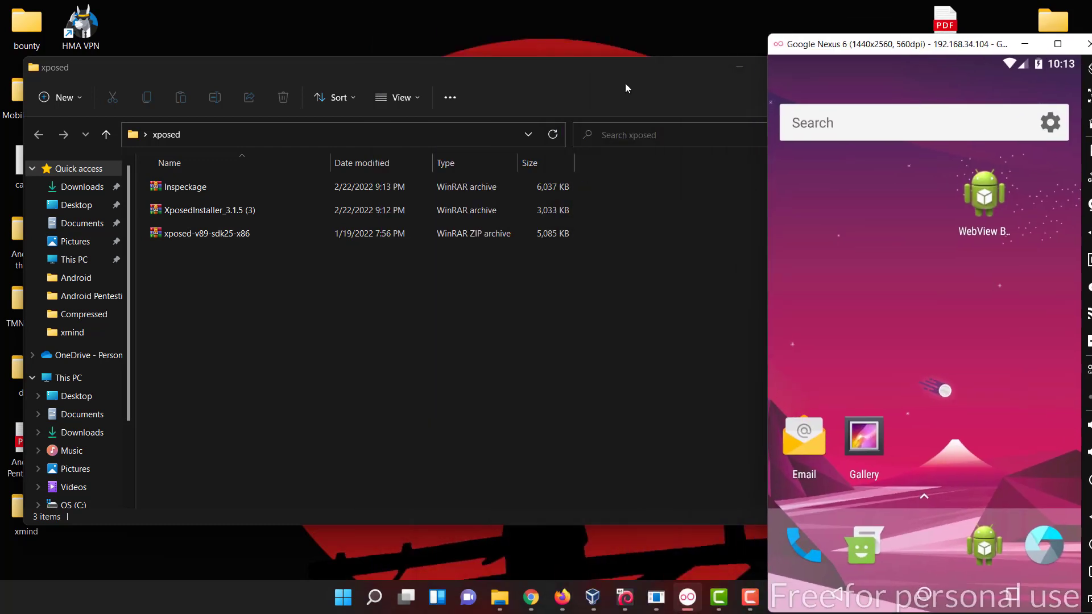
drag(514, 73, 462, 54)
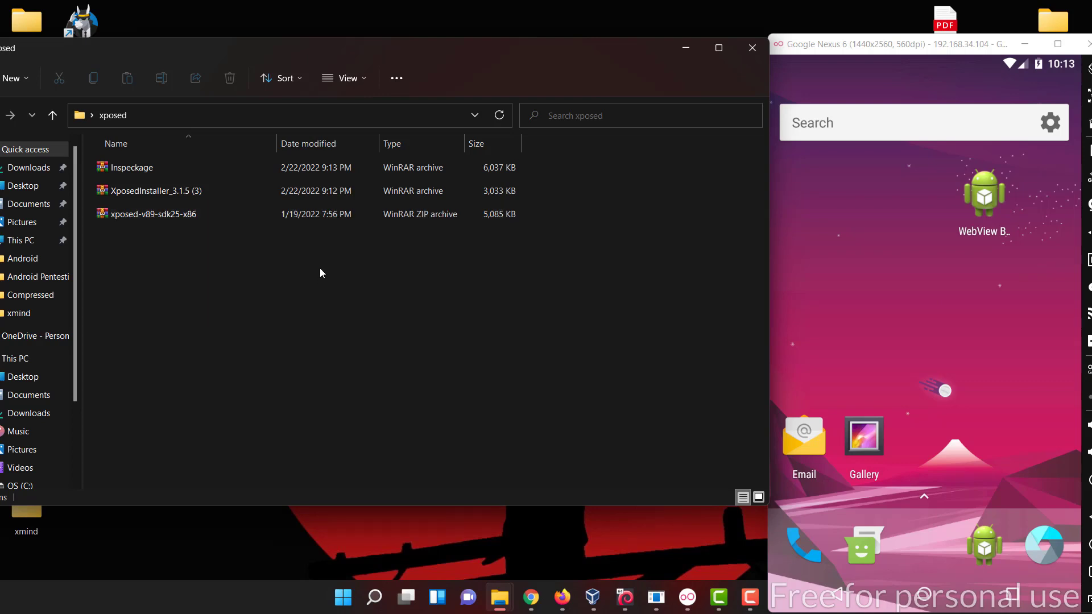
click(328, 221)
Step: Drop the xposed-v89-sdk25-x86 archive onto the Genymotion emulator window
drag(997, 136, 934, 254)
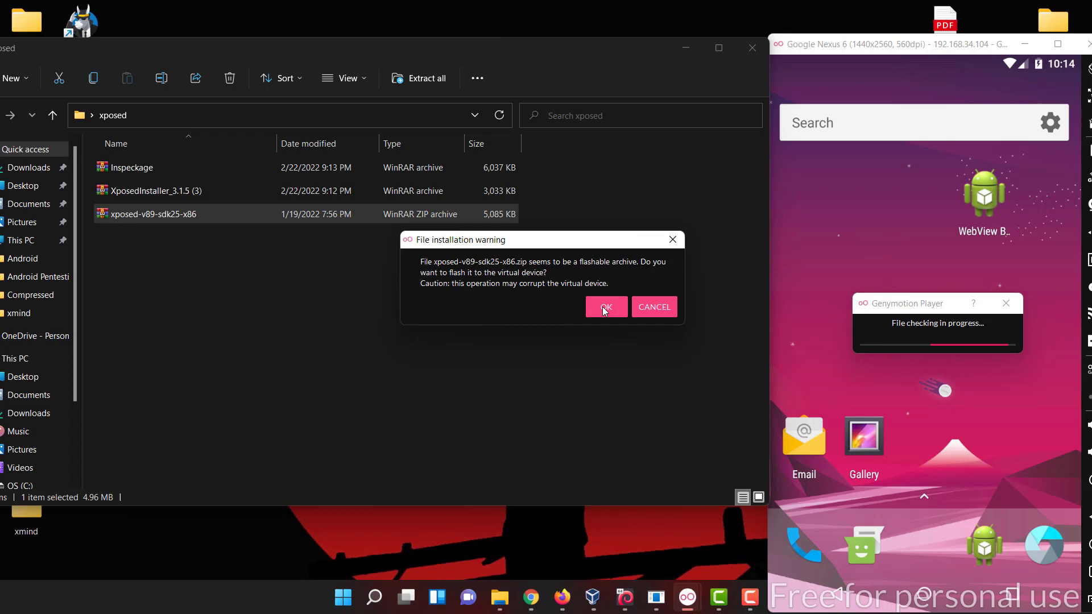
Step: Flash the Xposed v89 archive, then install XposedInstaller_3.1.5 and acknowledge its warning
click(607, 307)
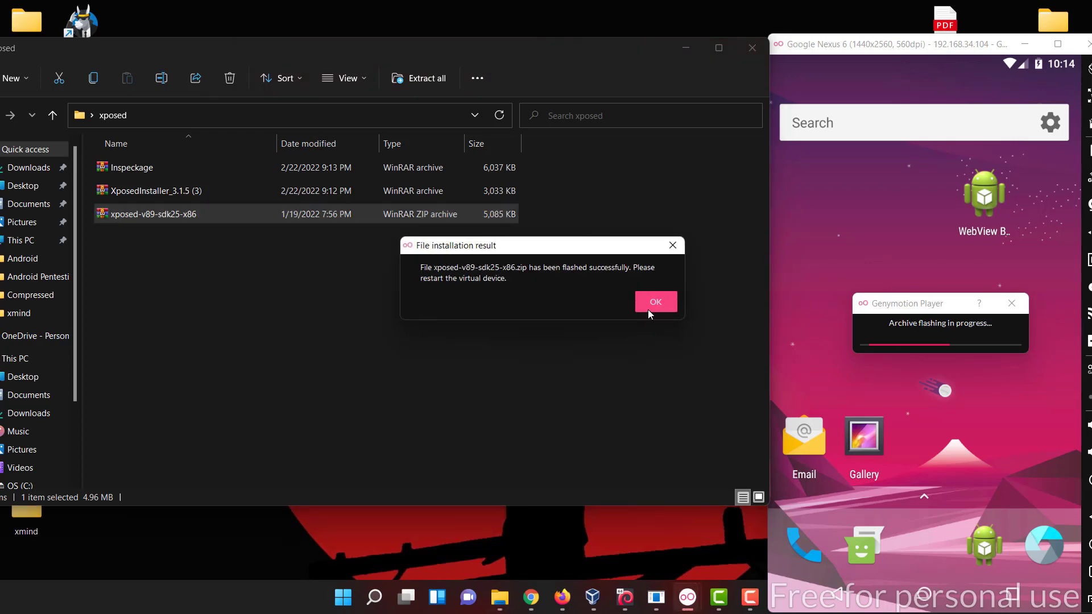
click(650, 305)
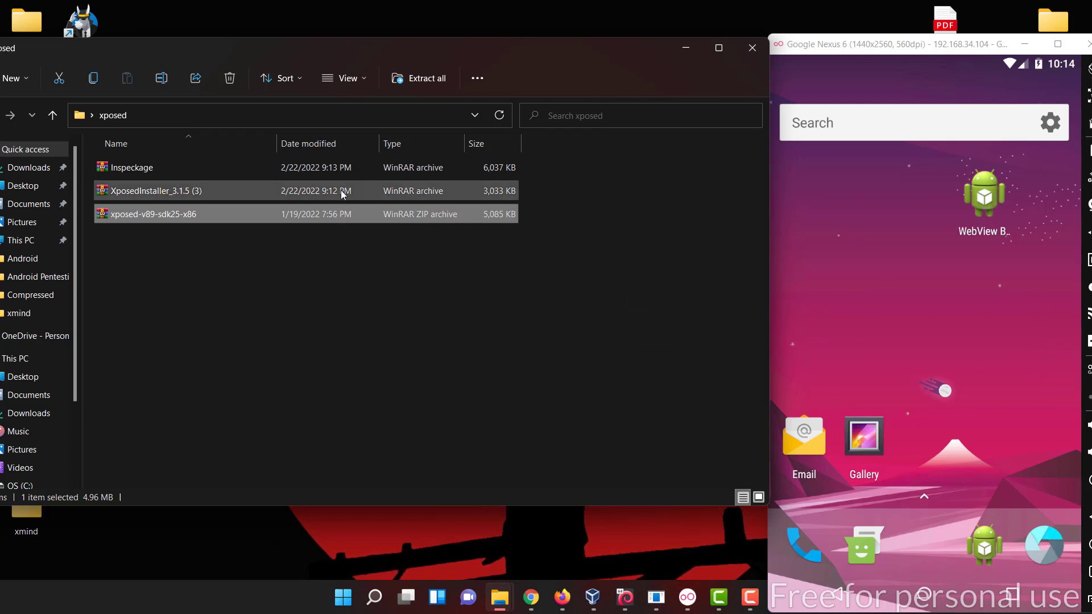
drag(343, 196, 966, 288)
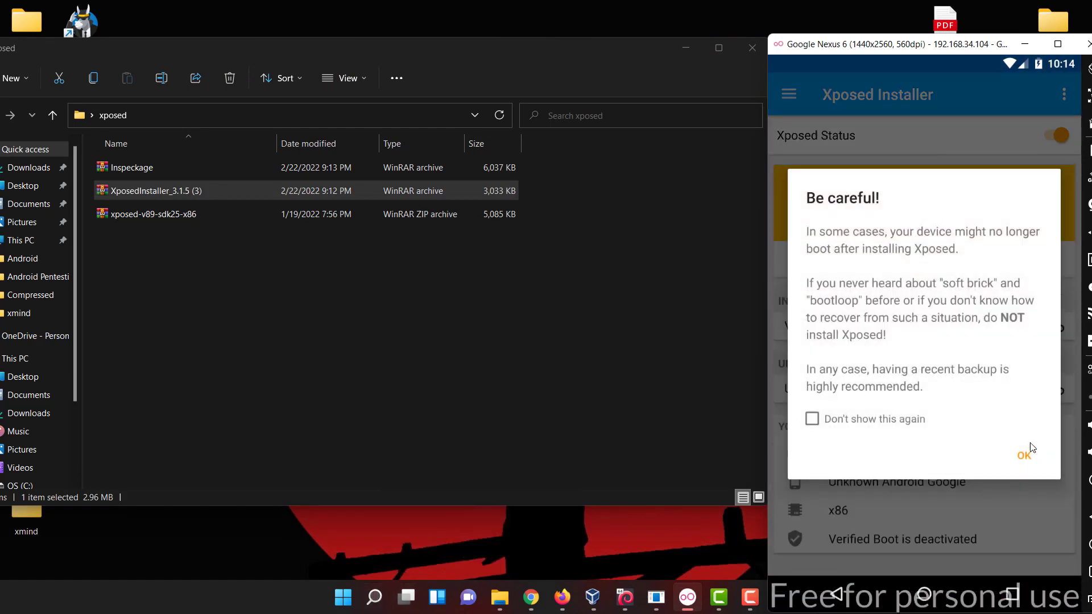
click(1023, 455)
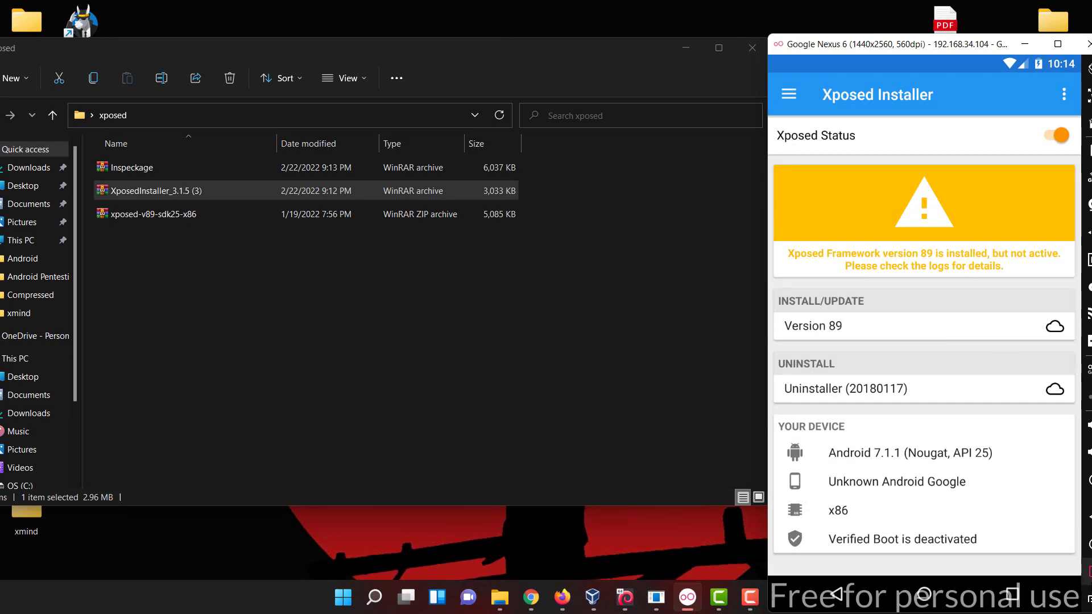
Step: Run adb reboot from Windows Terminal to restart the emulator, then minimize the terminal
click(1088, 571)
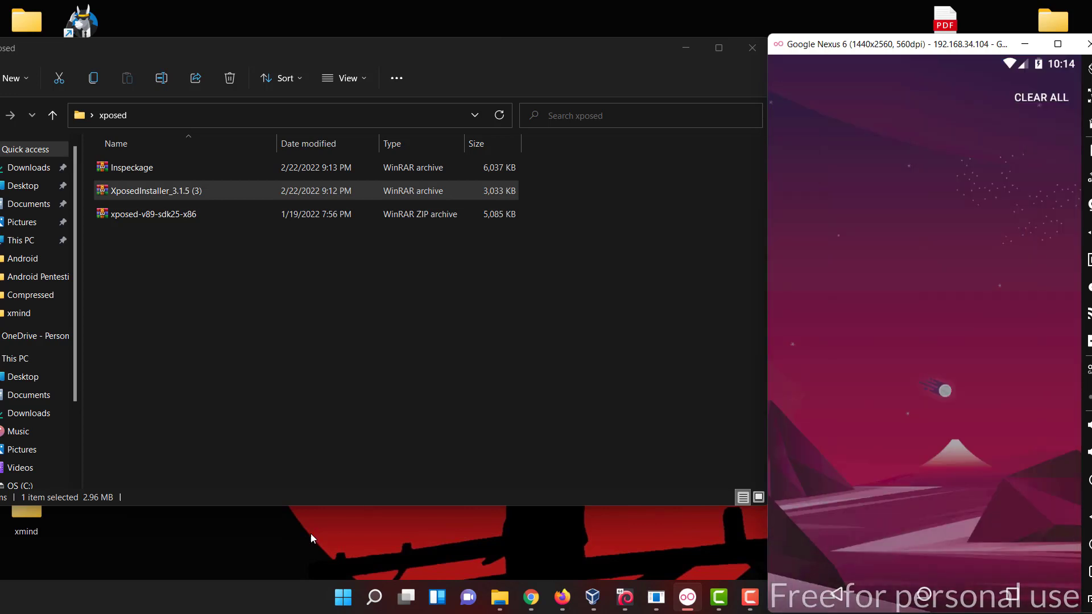
click(387, 603)
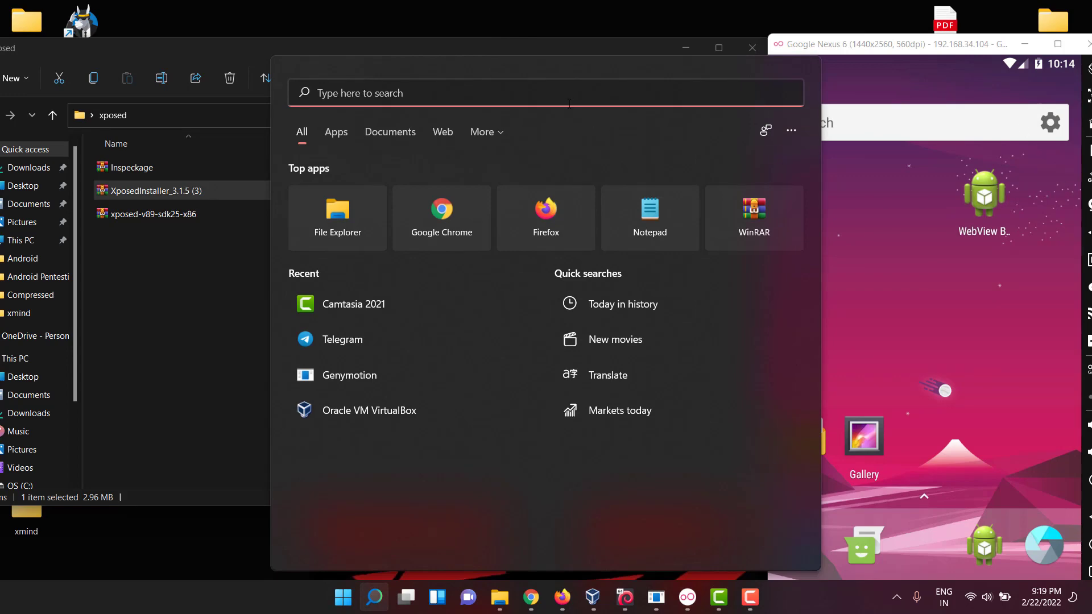
text(ter)
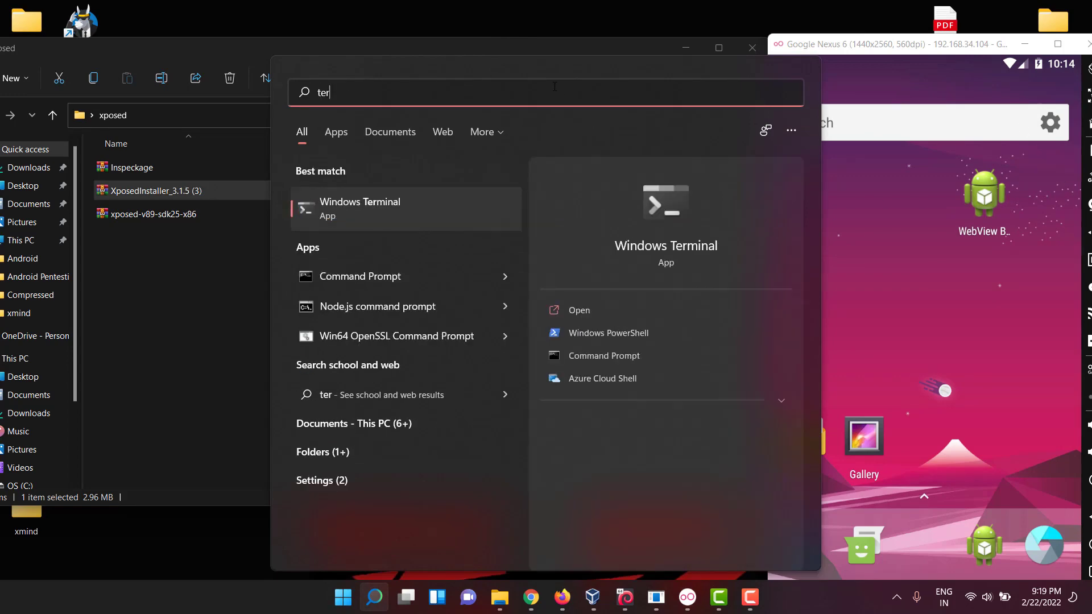
key(Return)
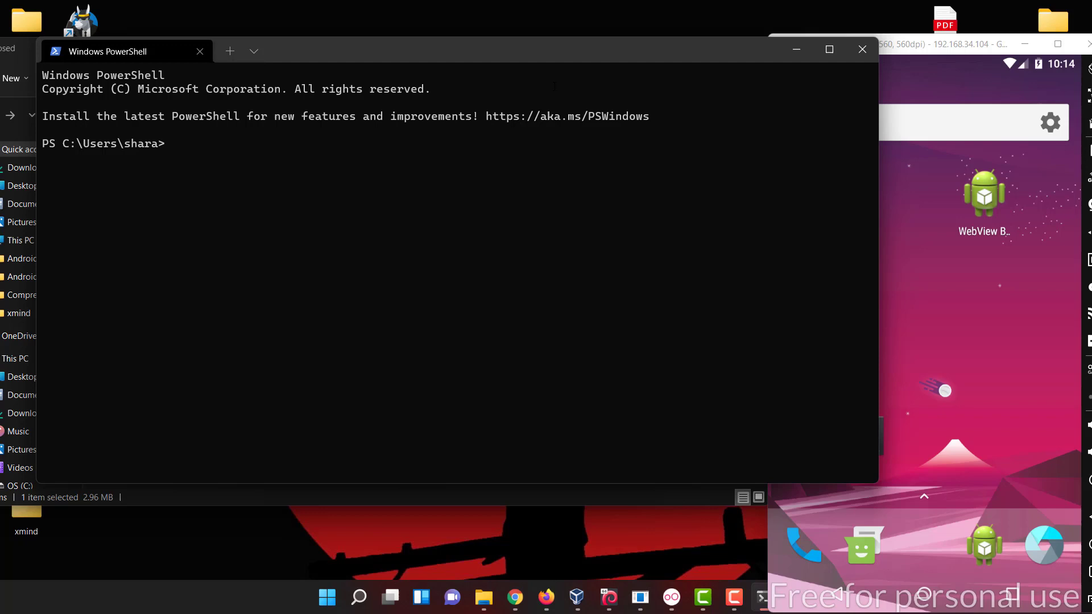
text(adb reboot)
key(Return)
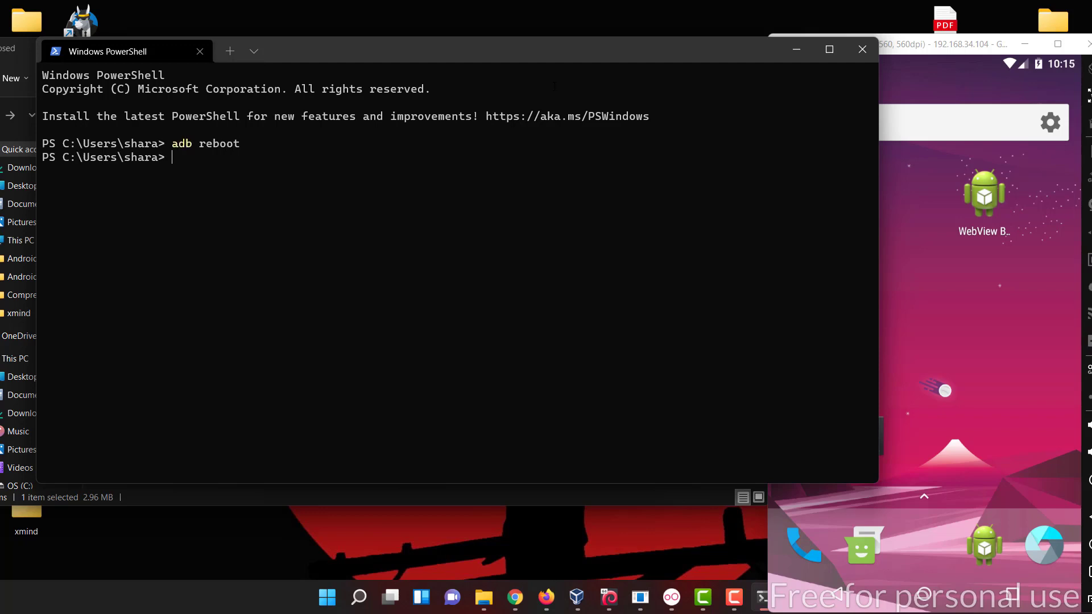
click(796, 50)
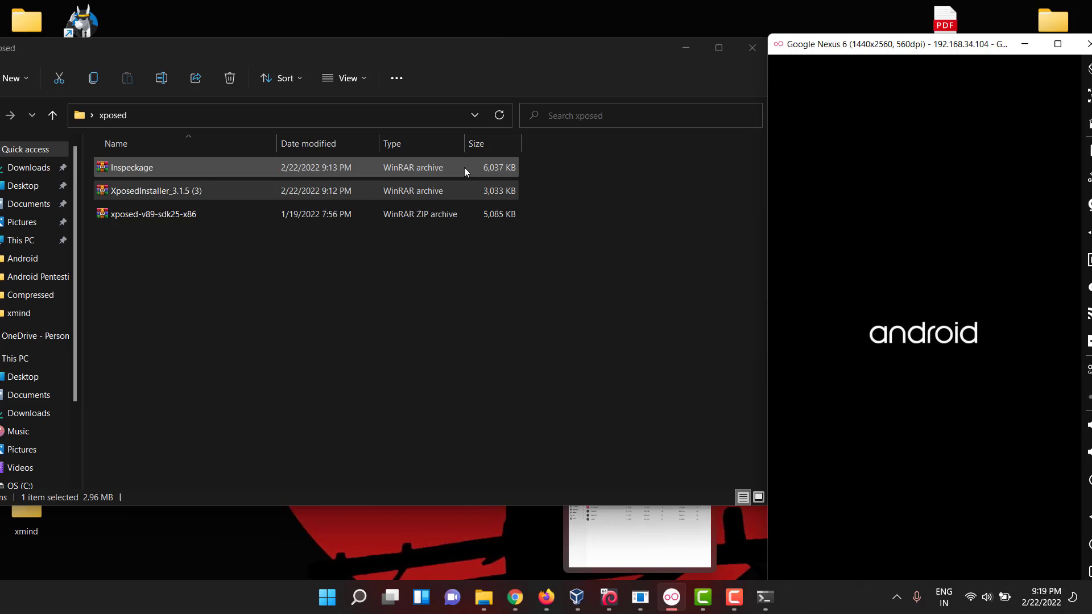
Step: Search Google in Chrome for 'xposed modules'
click(517, 599)
click(206, 35)
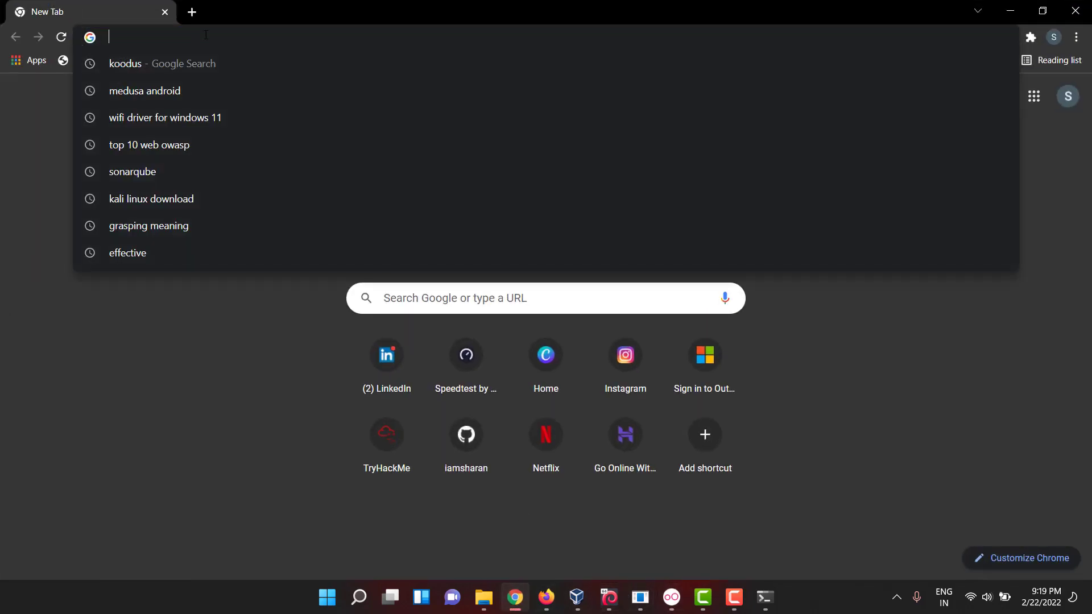
text(roo)
key(BackSpace)
key(BackSpace)
key(BackSpace)
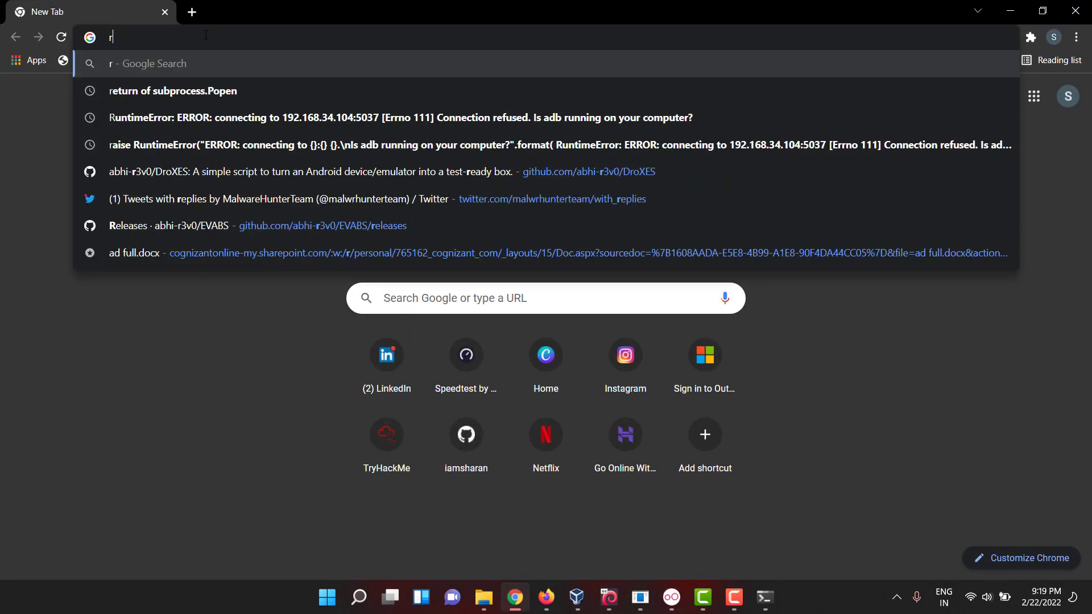
text(xposed)
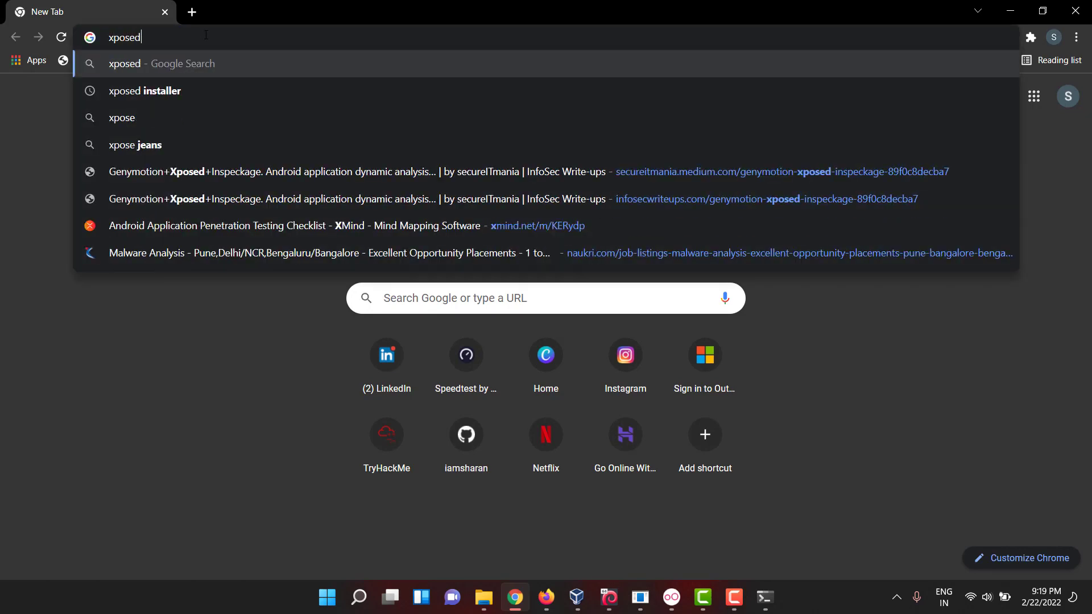
text( modules)
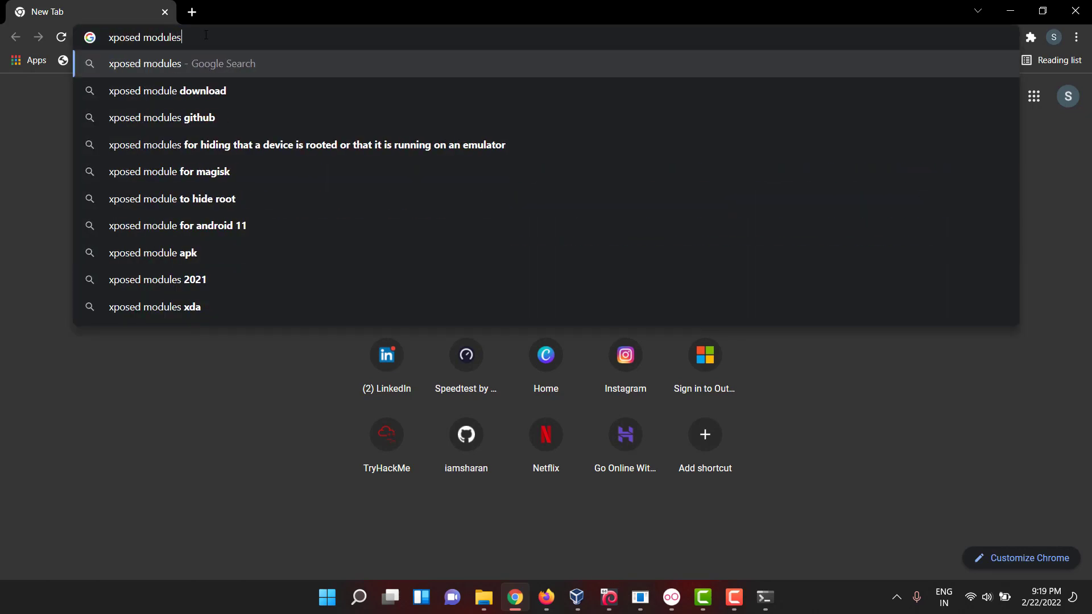
key(Return)
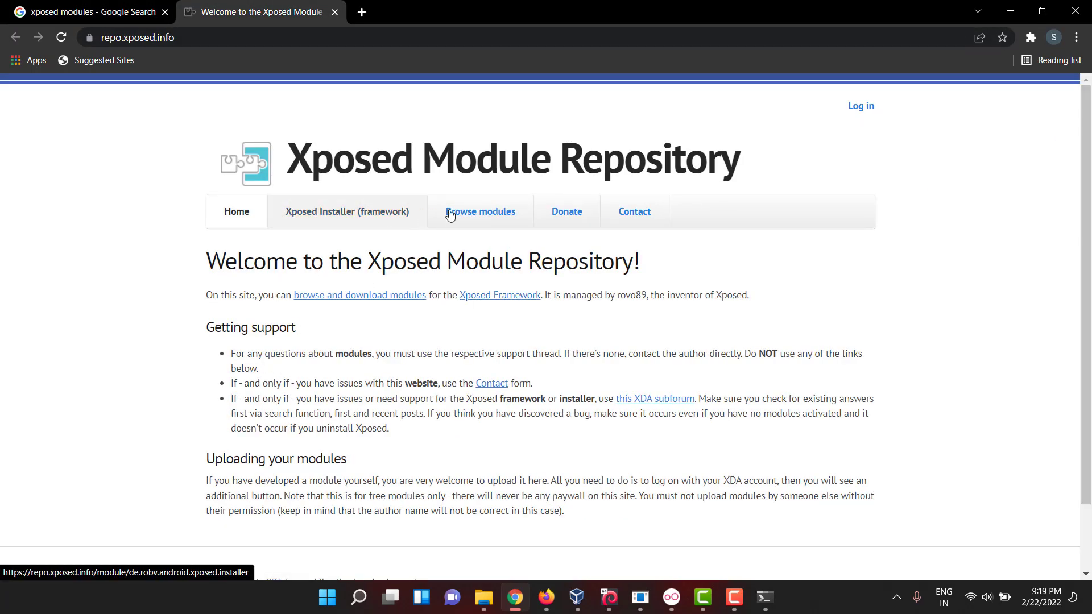
Step: Open the Xposed Installer framework page on repo.xposed.info
click(370, 223)
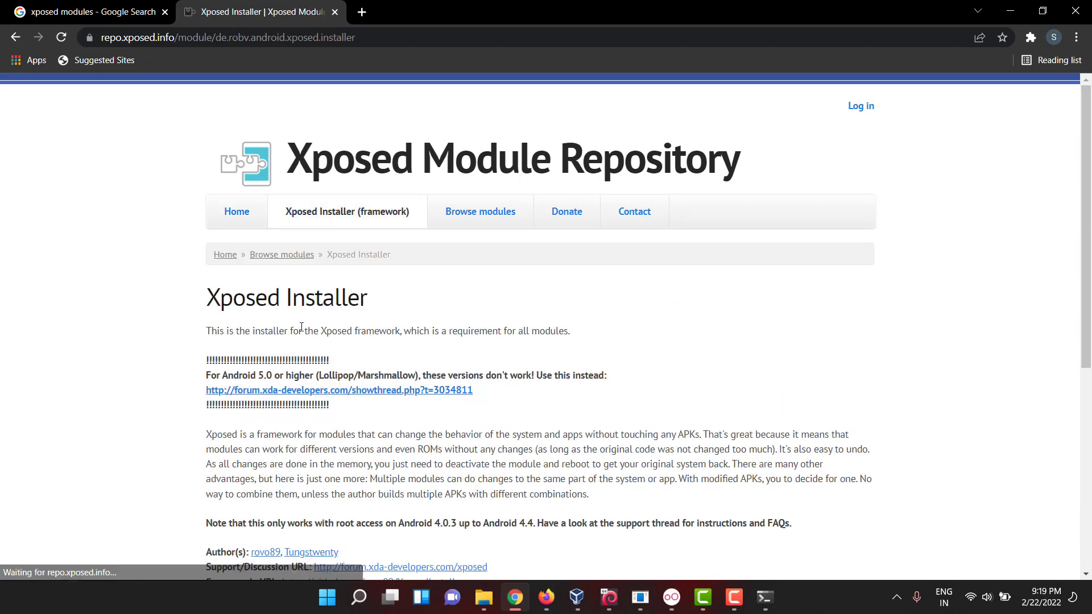
scroll(310, 347, down, 5)
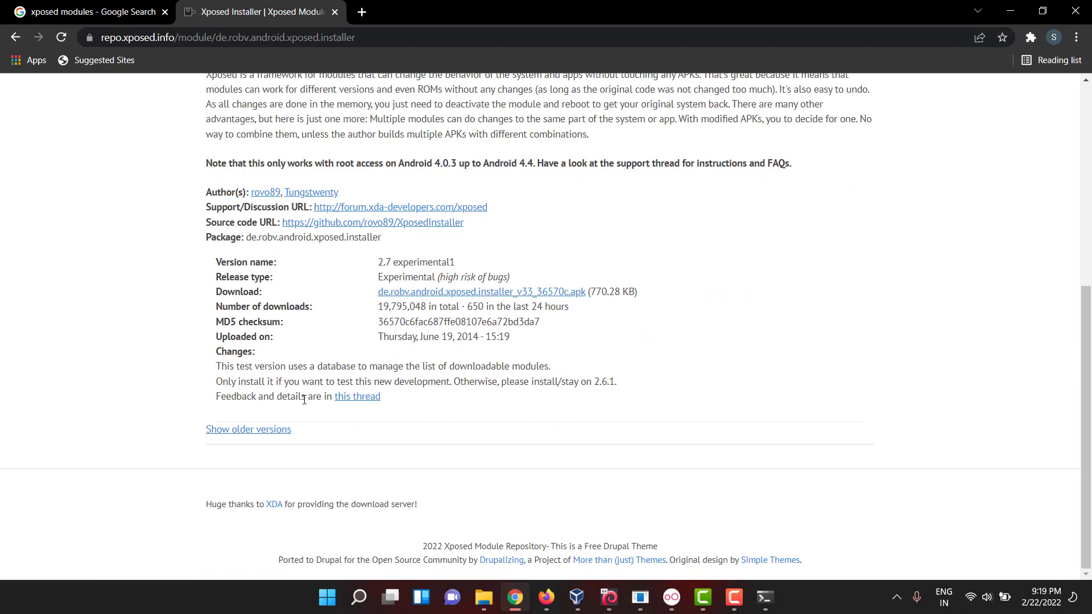
scroll(304, 400, up, 6)
Step: Filter the module overview by the 'rootcloak' text search and review the 4 matches
click(347, 207)
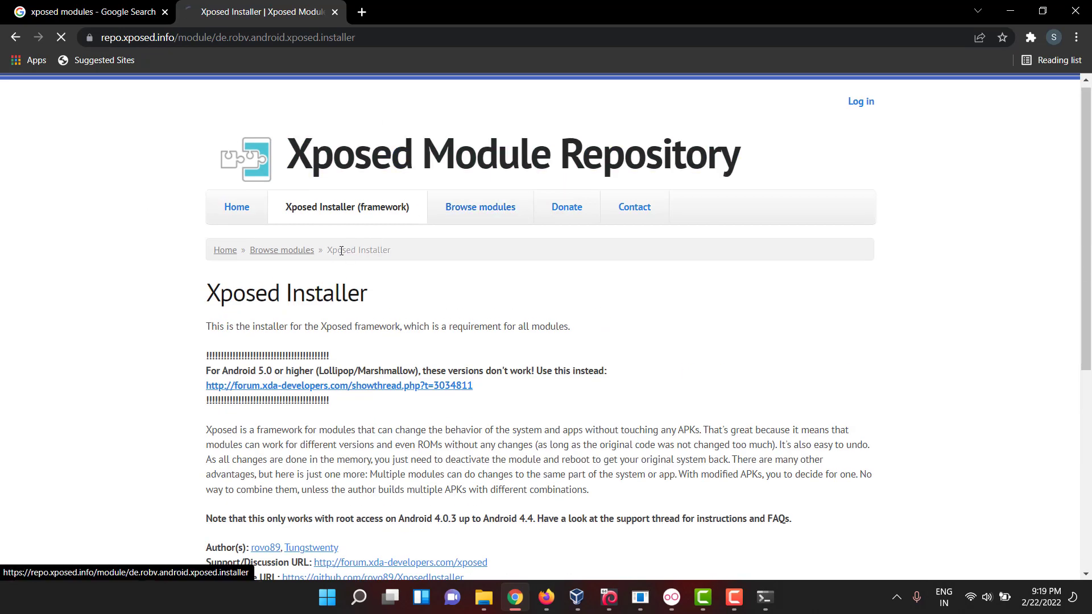
click(298, 370)
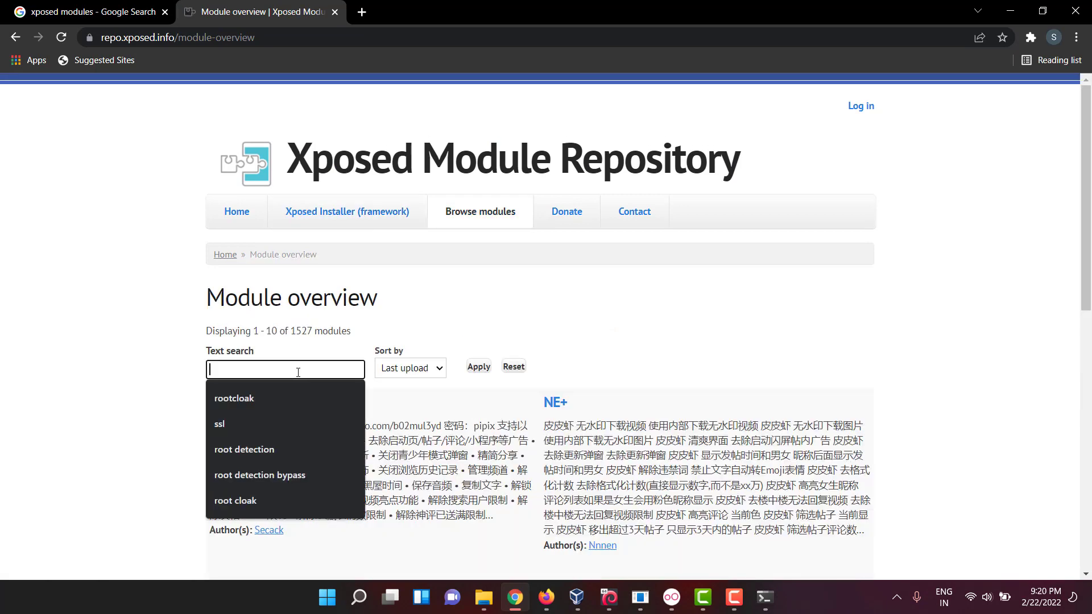
click(306, 405)
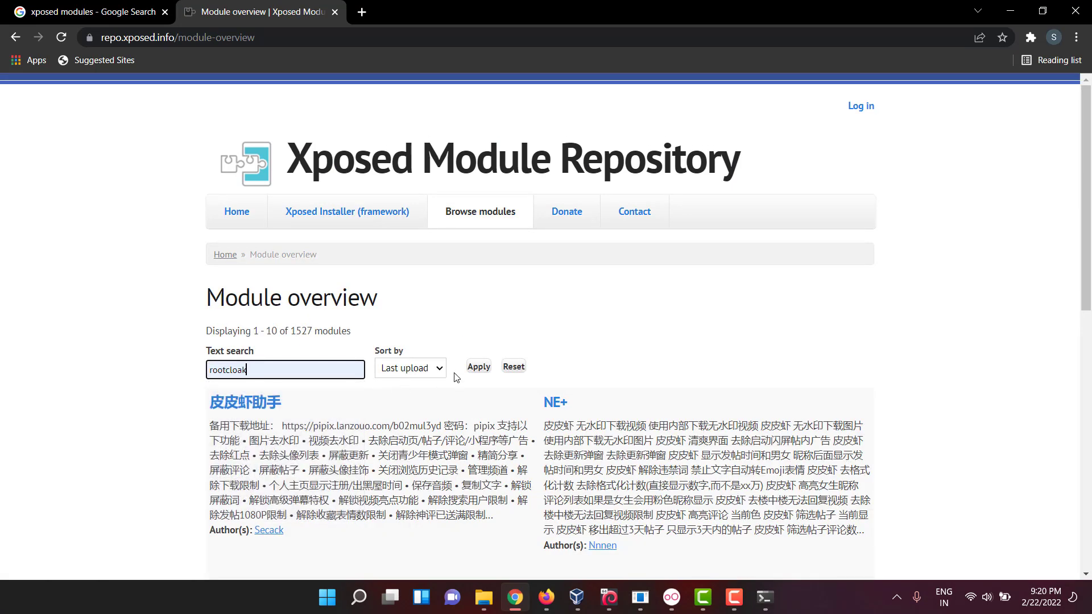
click(478, 367)
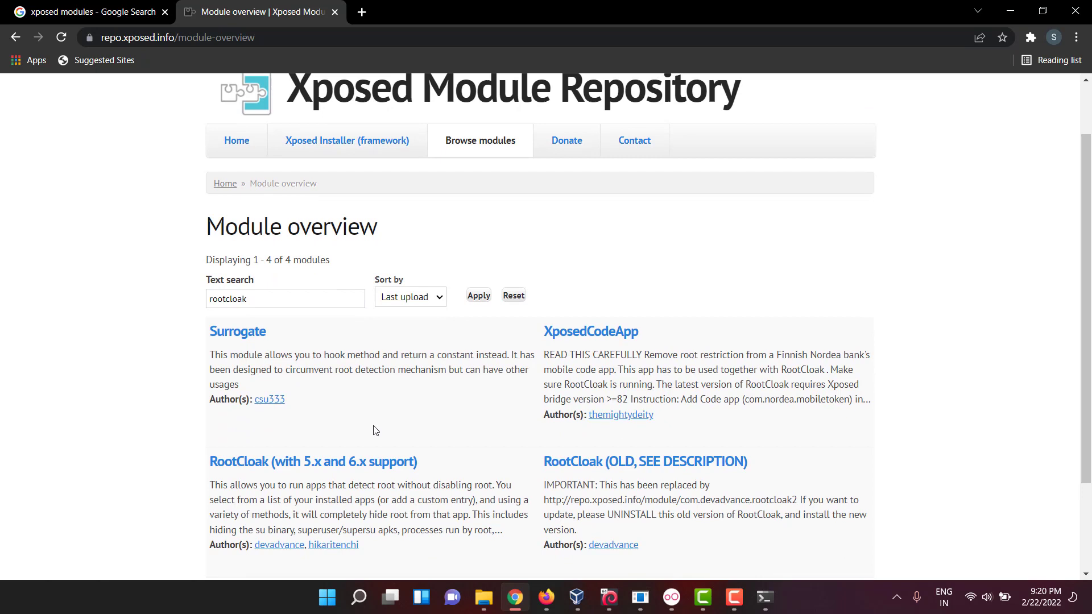
scroll(654, 368, down, 3)
scroll(654, 369, down, 1)
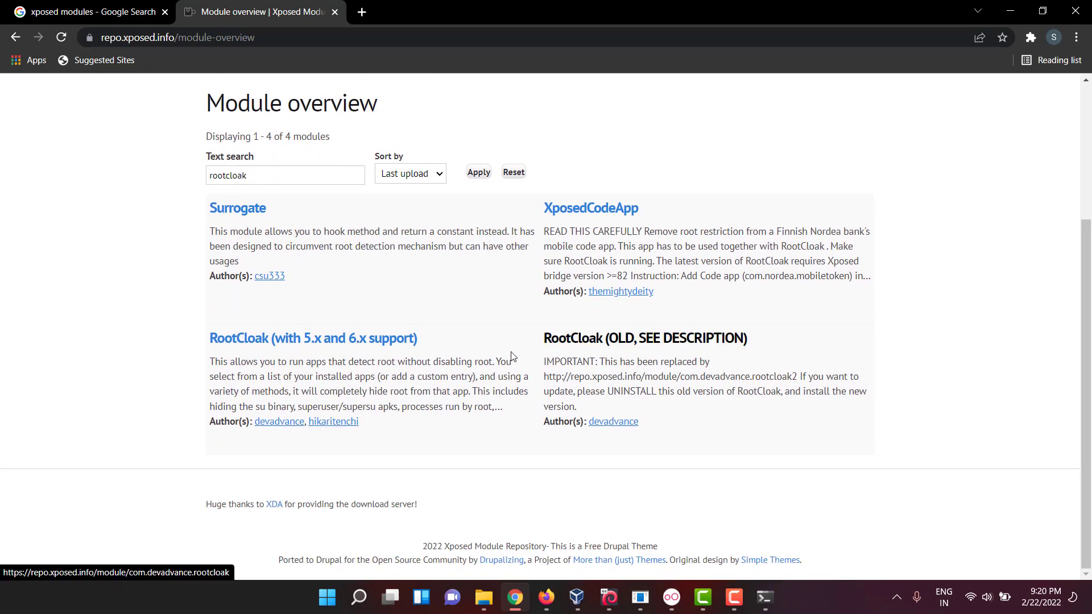
Step: Launch Xposed Installer from the app drawer, suppress its warning, and open the Modules page
click(672, 598)
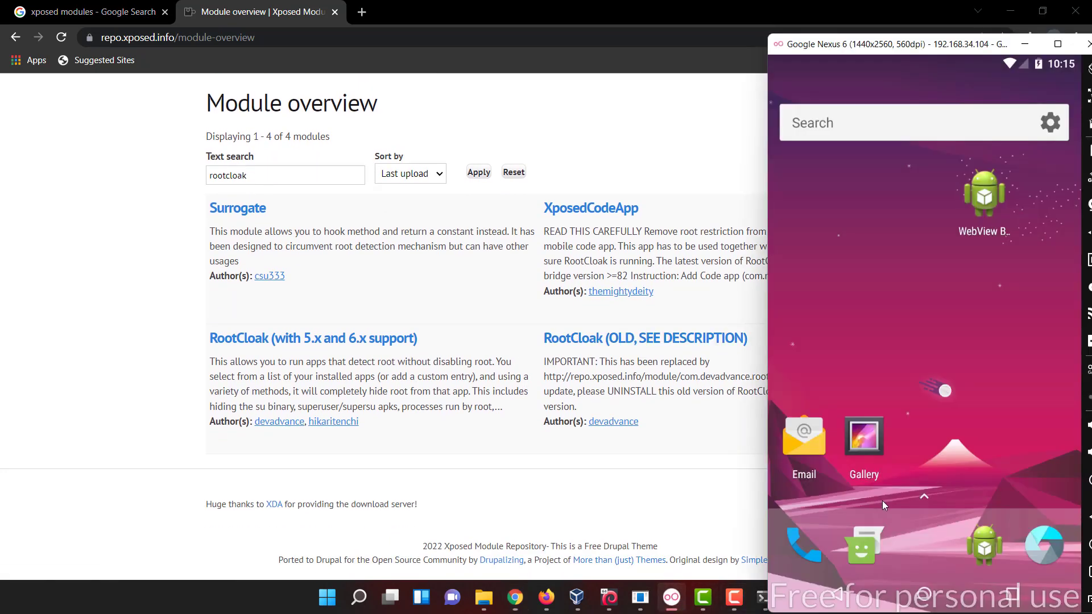
click(924, 496)
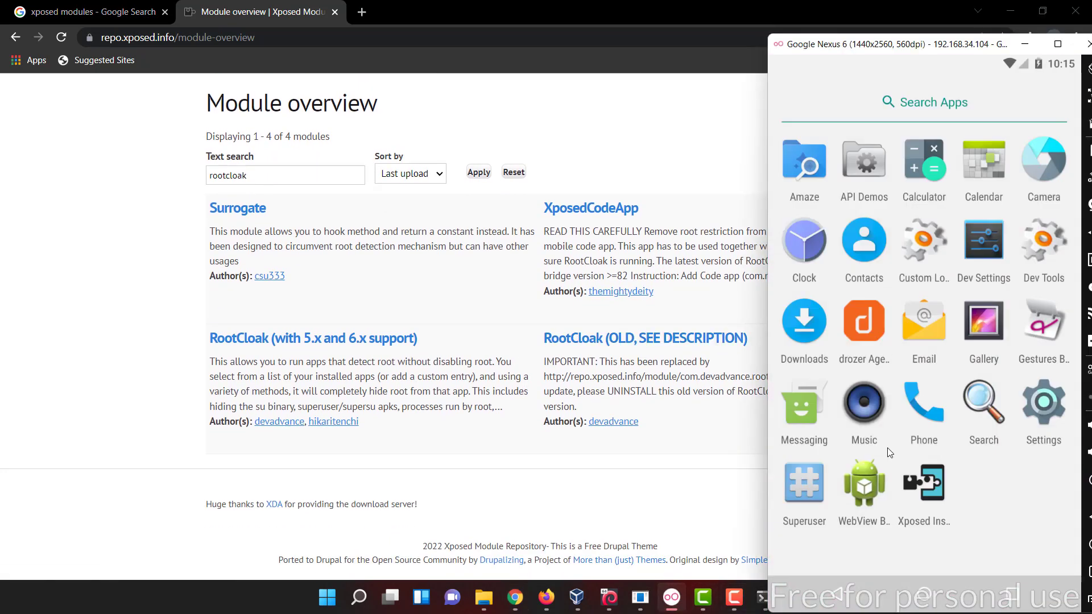
click(917, 484)
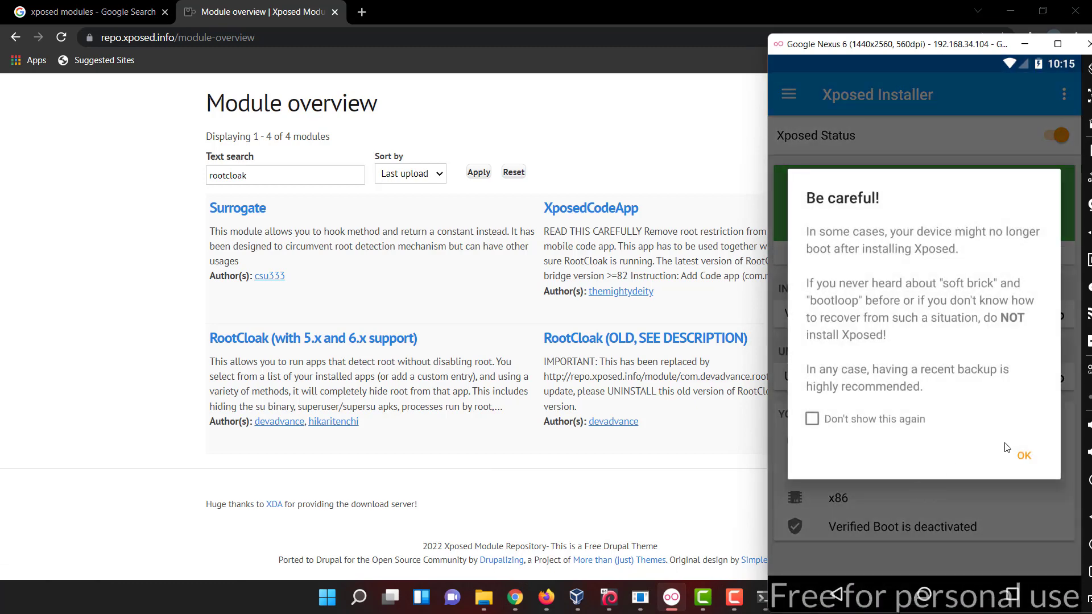
click(850, 423)
click(1027, 455)
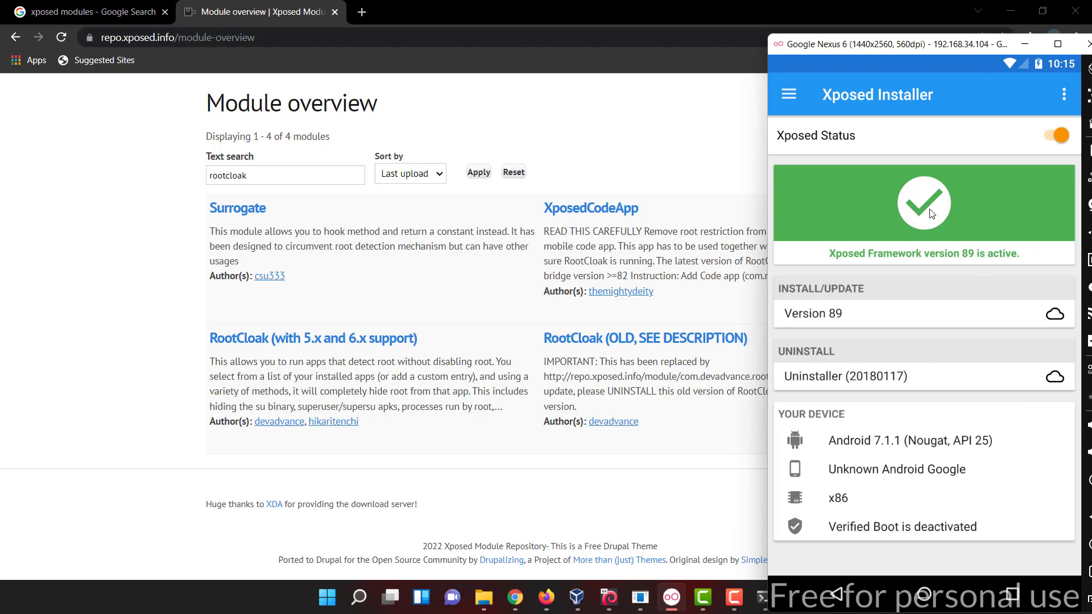
click(793, 98)
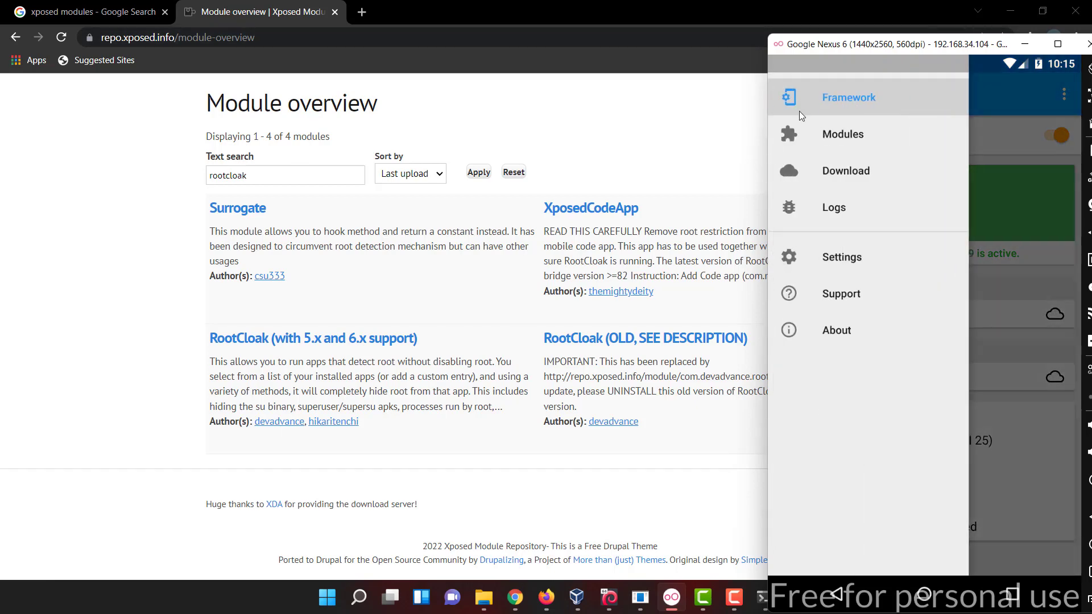
click(865, 146)
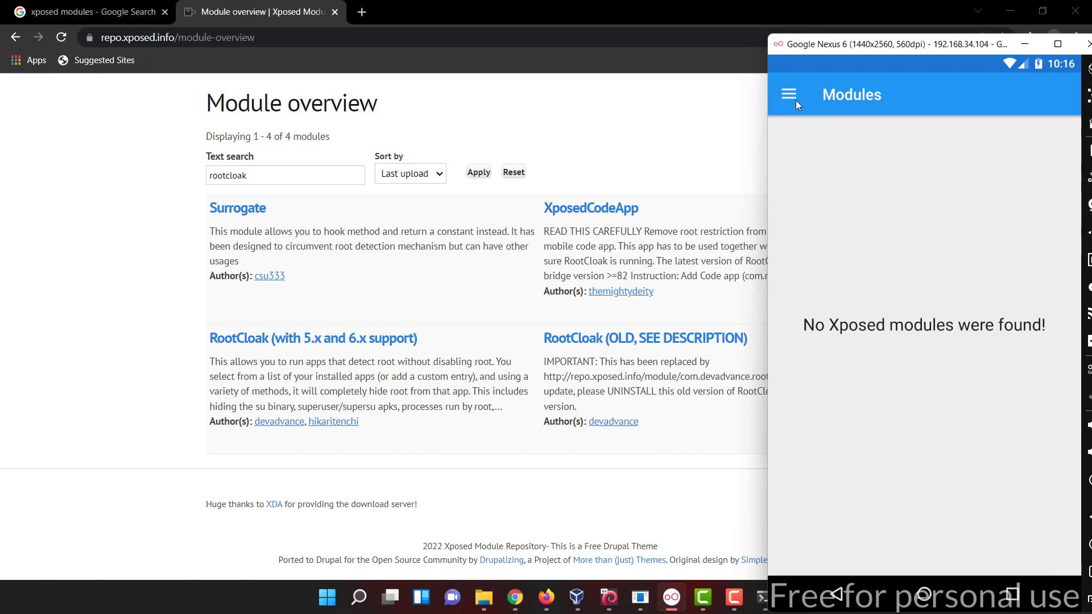
Step: Return Xposed Installer to the Framework screen and bring up the xposed folder
click(793, 97)
click(799, 100)
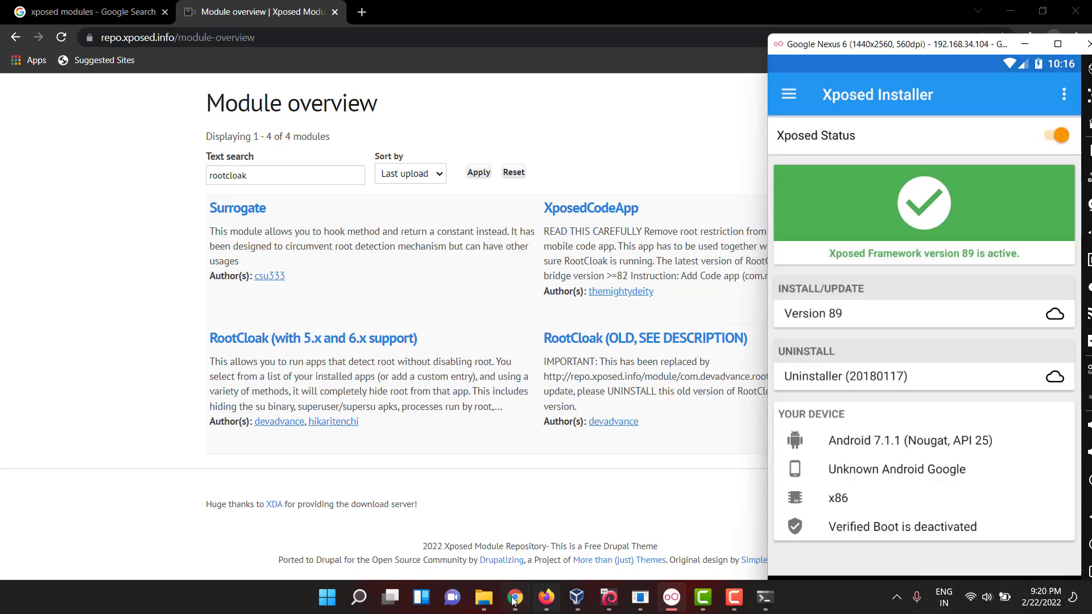
mouse_move(483, 598)
click(694, 528)
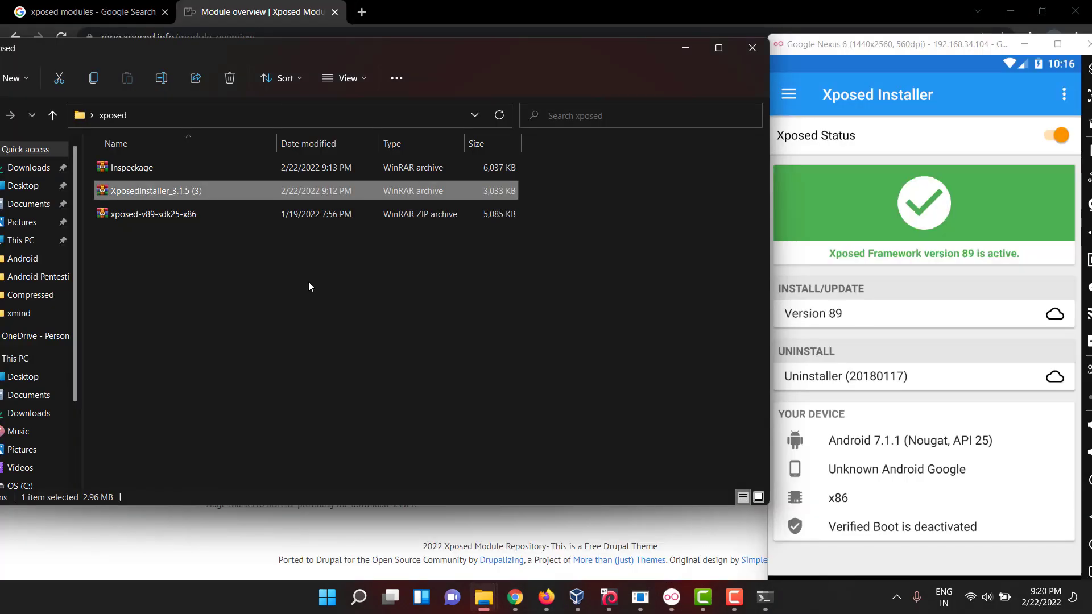
Step: Install the Inspeckage package on the emulator and enable it in the Modules list
click(296, 170)
drag(303, 169, 905, 264)
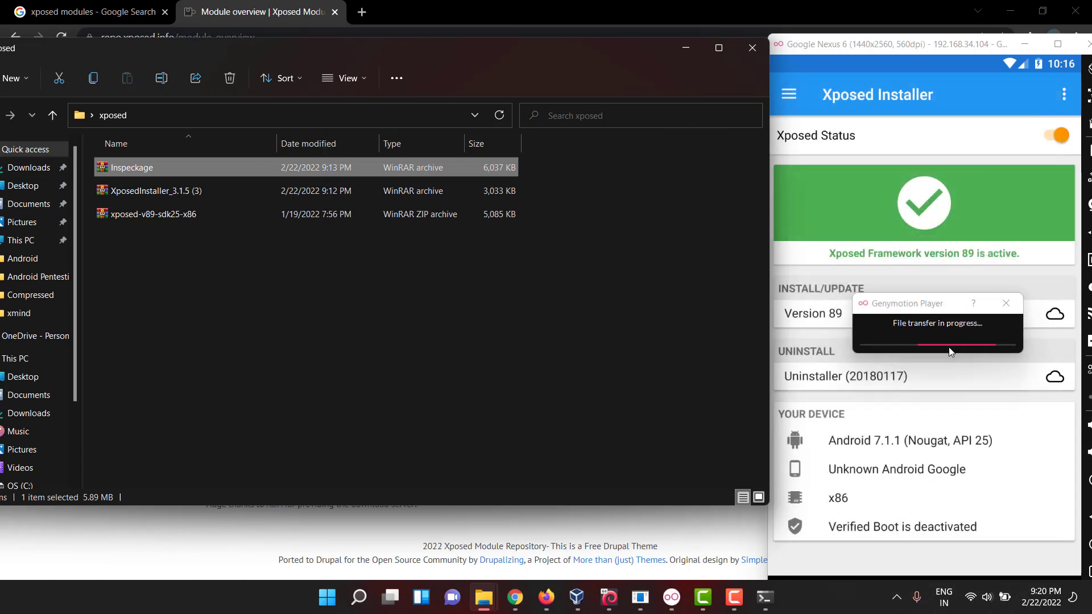
click(951, 68)
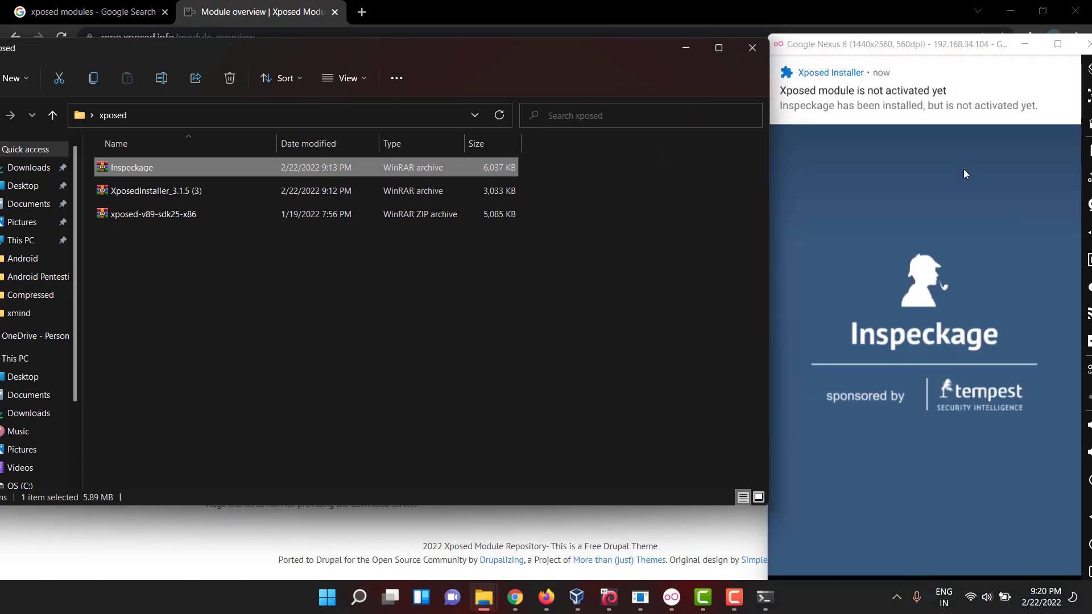
click(939, 112)
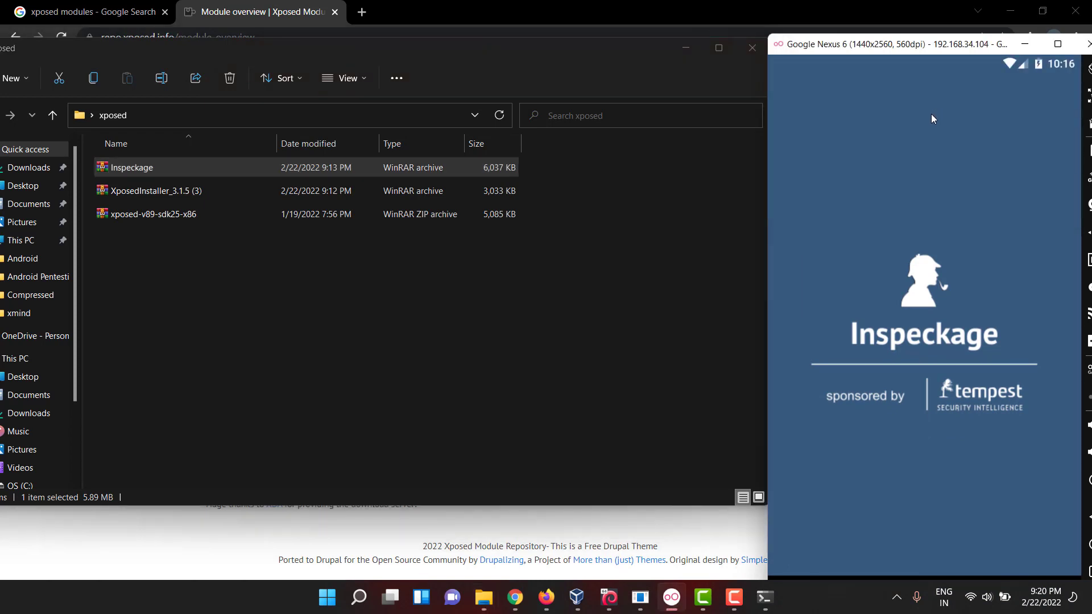
click(1053, 140)
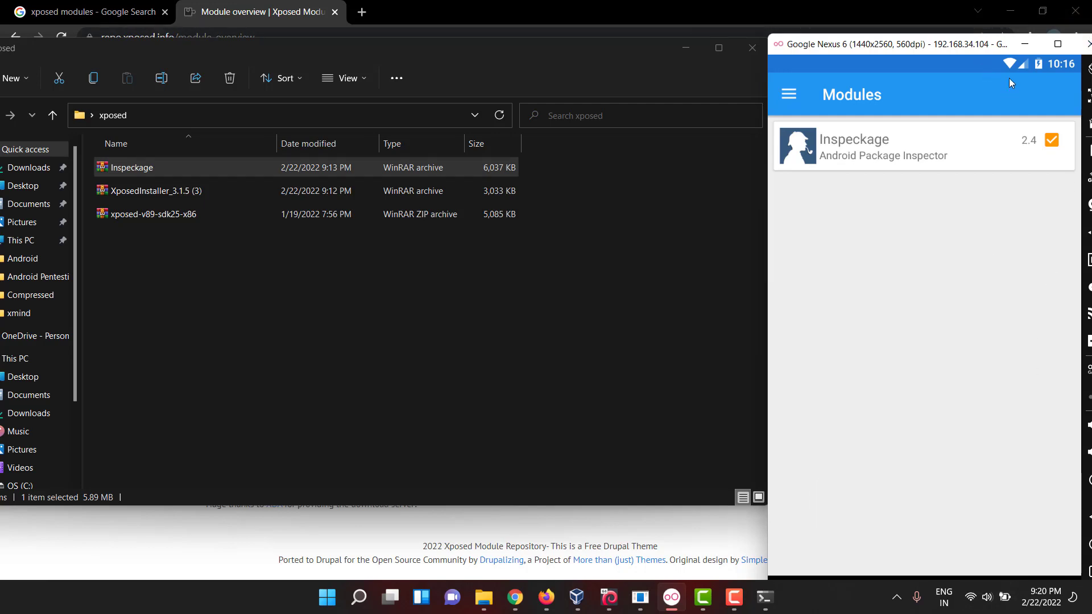
Step: Run adb reboot in PowerShell to restart the emulator, then minimize PowerShell
click(765, 597)
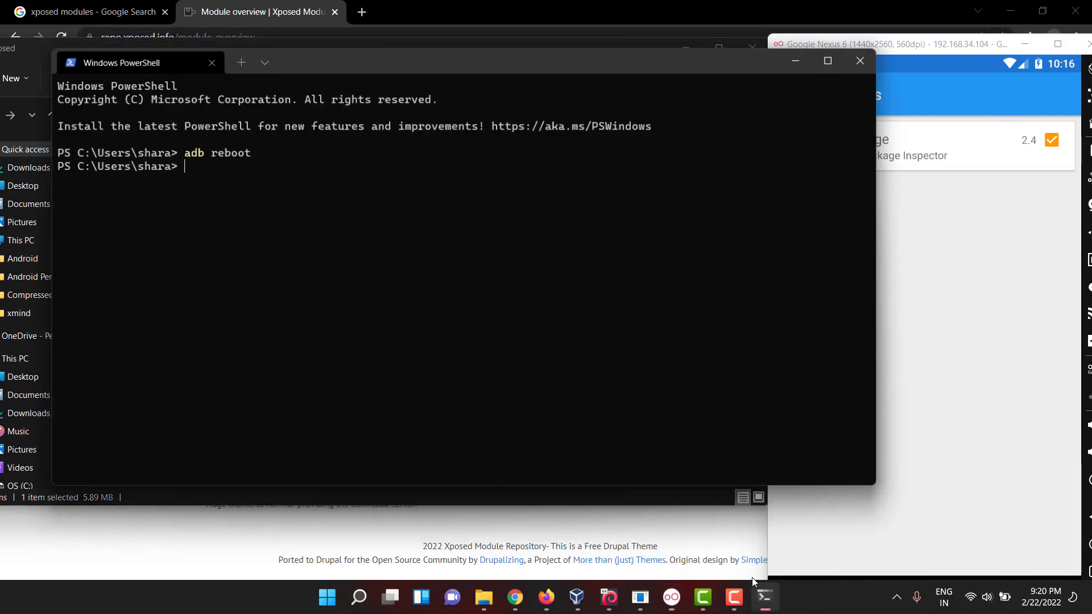
text(adb reboot)
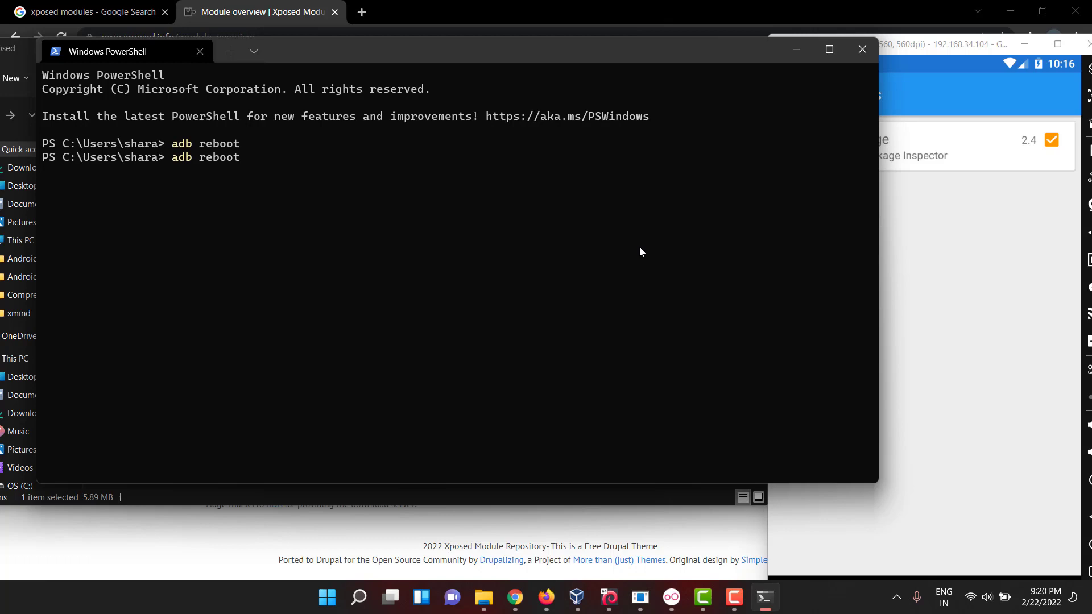
key(Return)
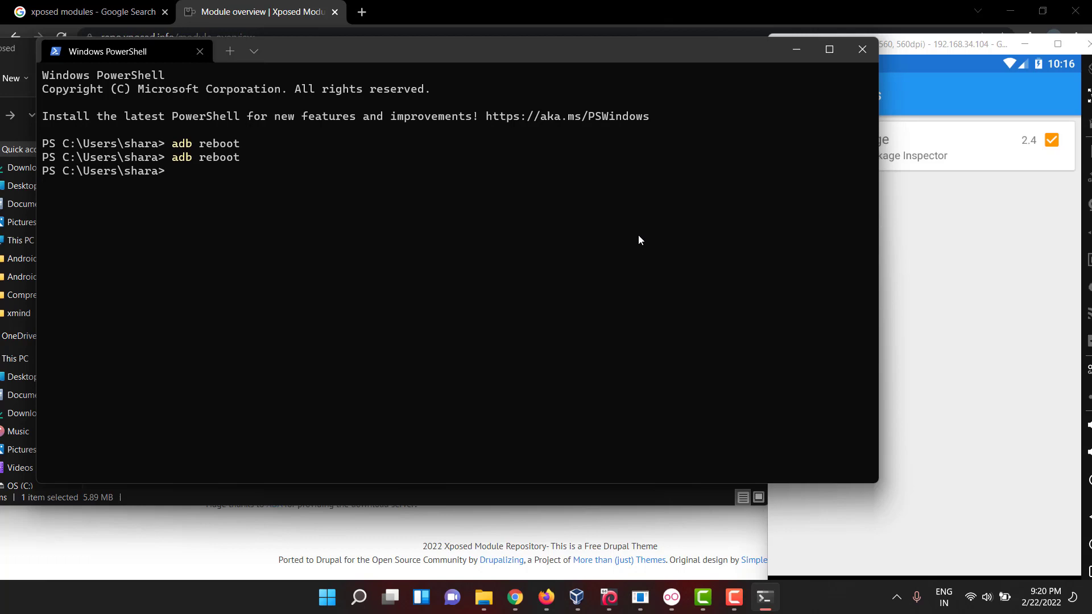
click(786, 56)
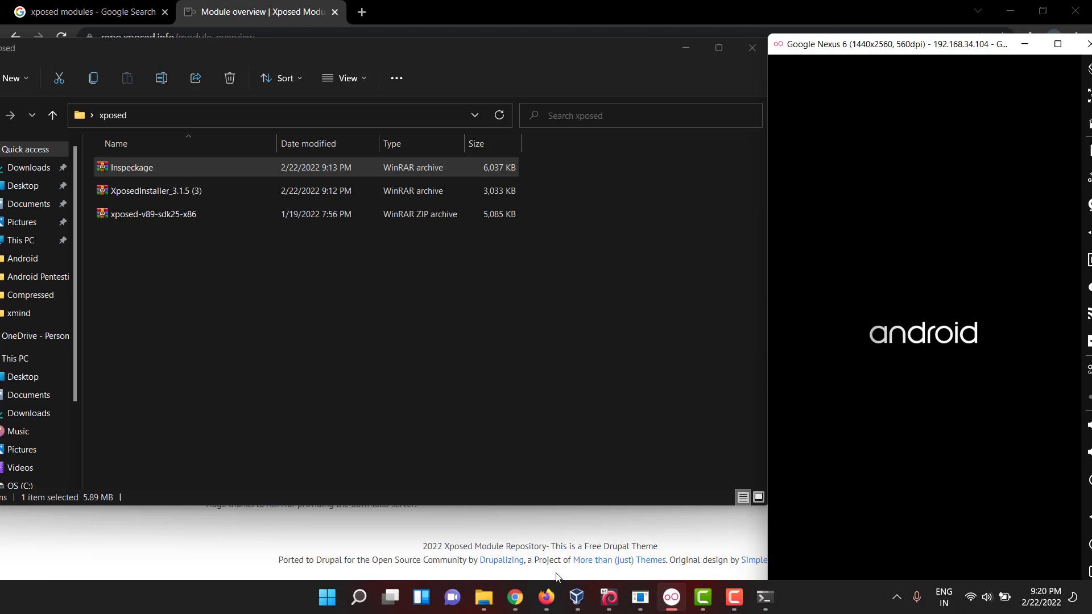
Step: Bring the Xposed module overview page back up in Chrome and select its address
click(393, 527)
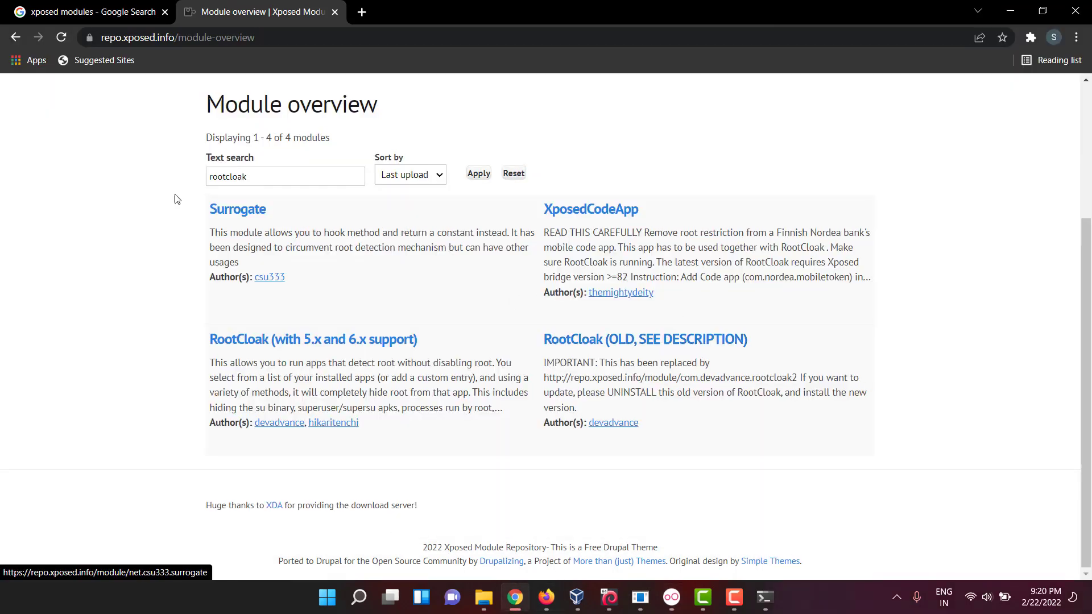
scroll(175, 198, up, 4)
click(149, 38)
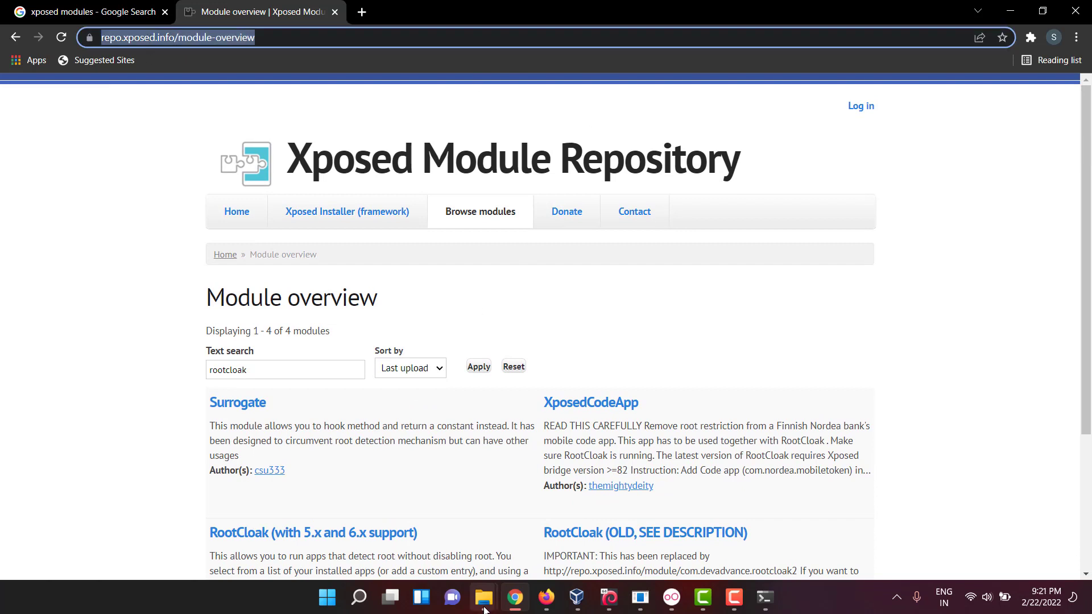
Step: Check the xposed downloads folder, then open the Genymotion emulator's full app list
click(477, 583)
click(657, 519)
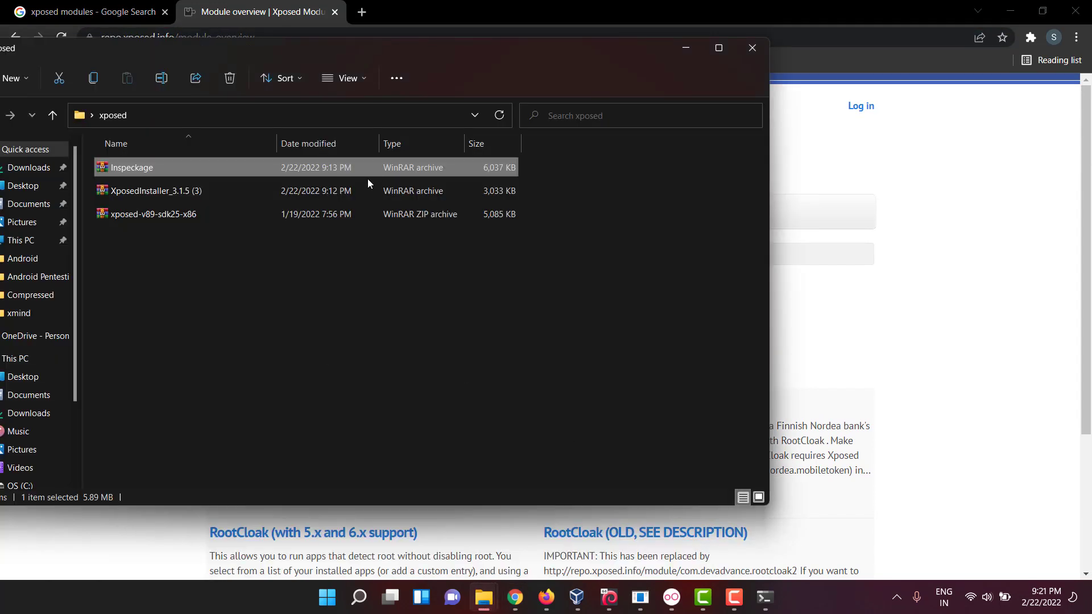
click(681, 49)
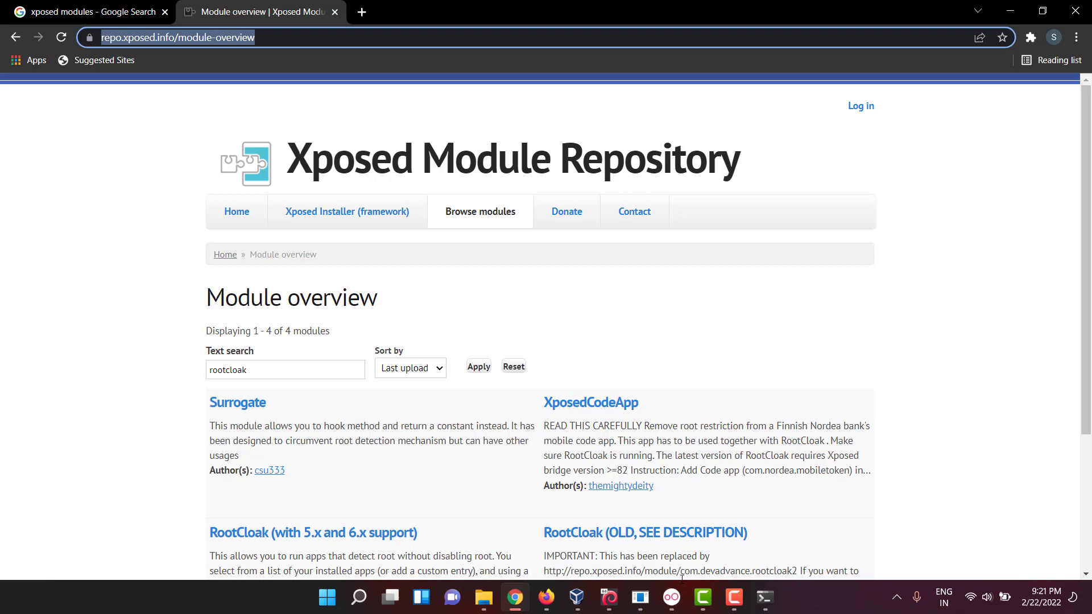
click(672, 597)
drag(916, 500, 899, 165)
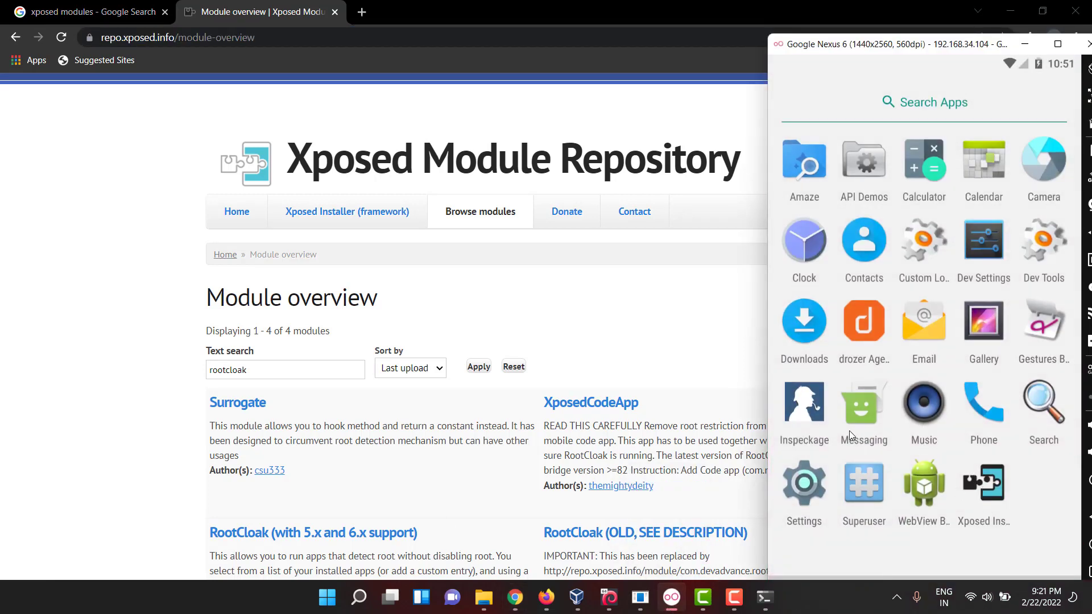
Step: Launch Inspeckage, allow its media/files and phone-call permissions, then leave it via recent apps
click(814, 418)
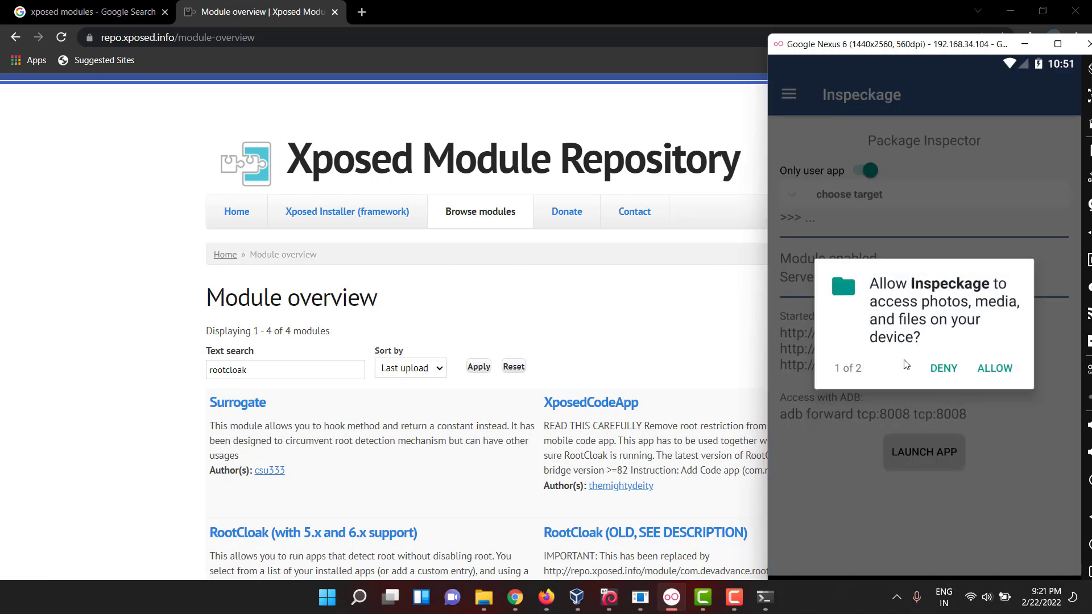
click(990, 369)
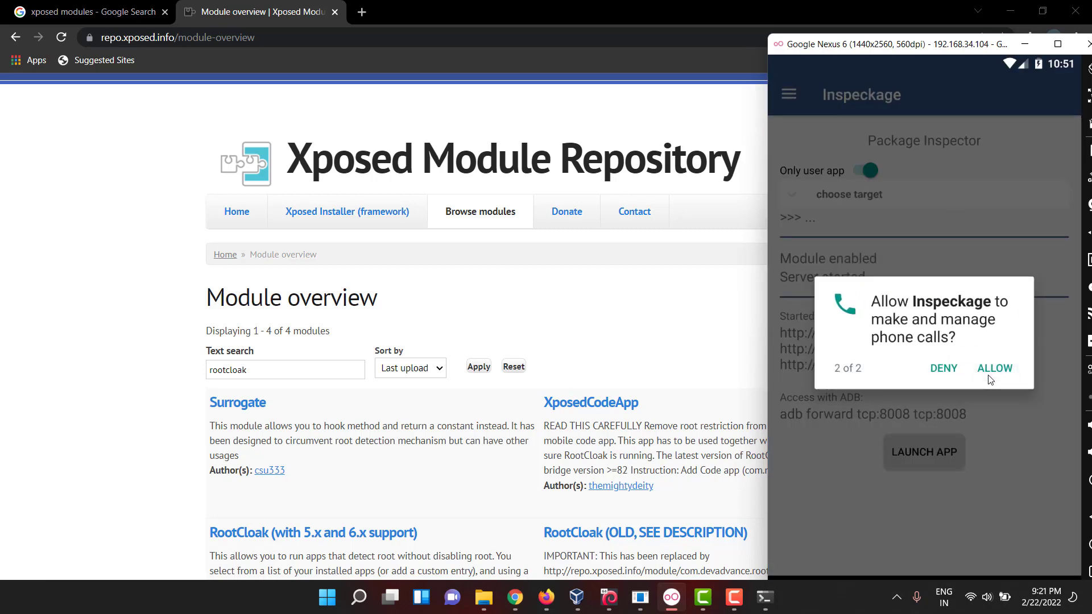
click(990, 370)
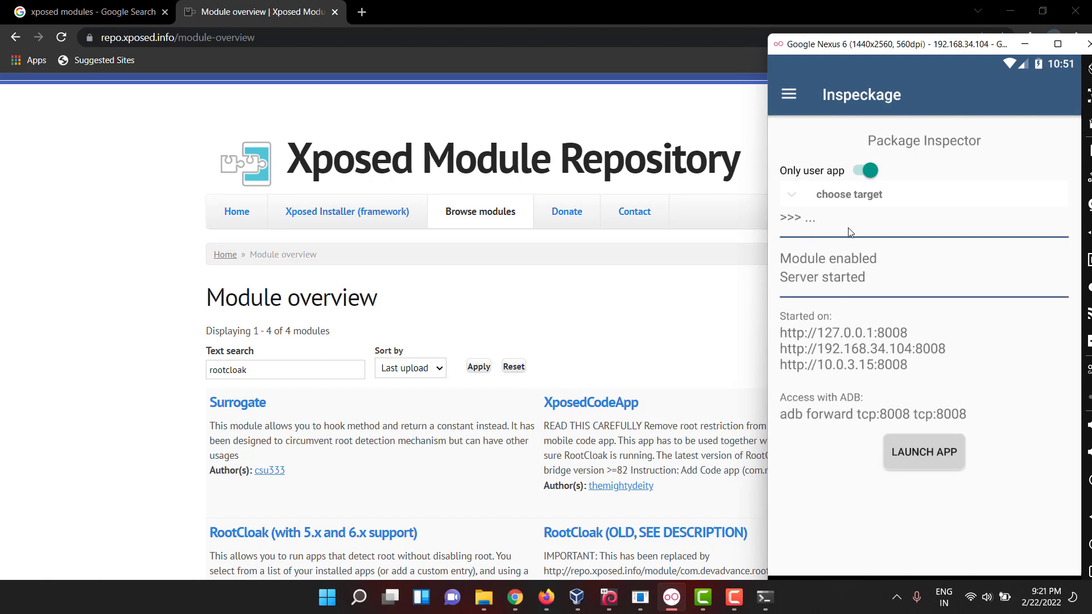
click(1088, 571)
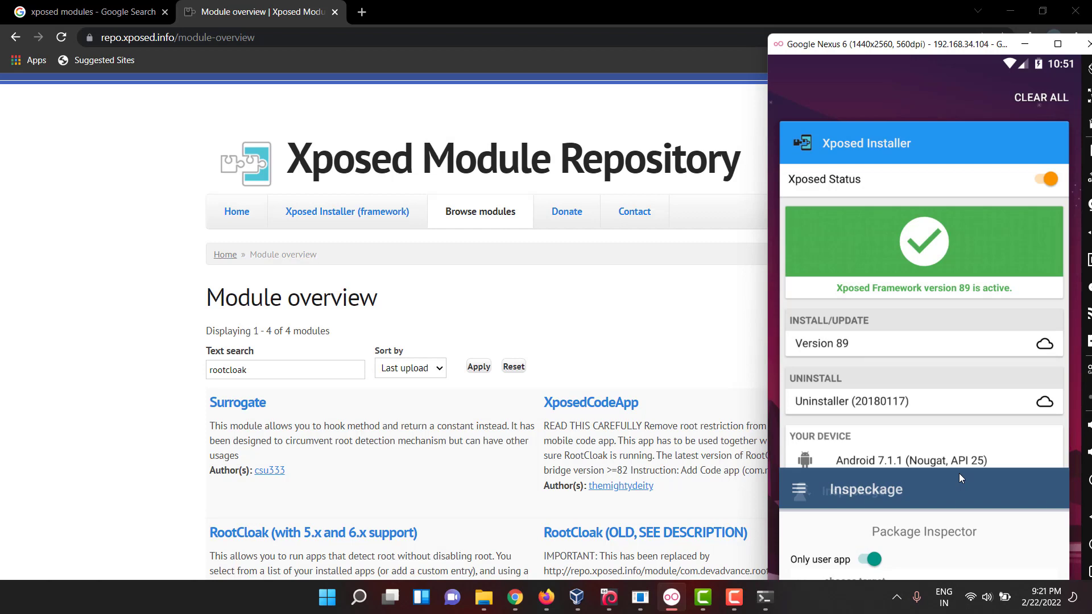
Step: Search 'sslunpin', open SSLUnpinning - Certificate Pinning Bypass, and download its version 2.0 apk
double_click(287, 372)
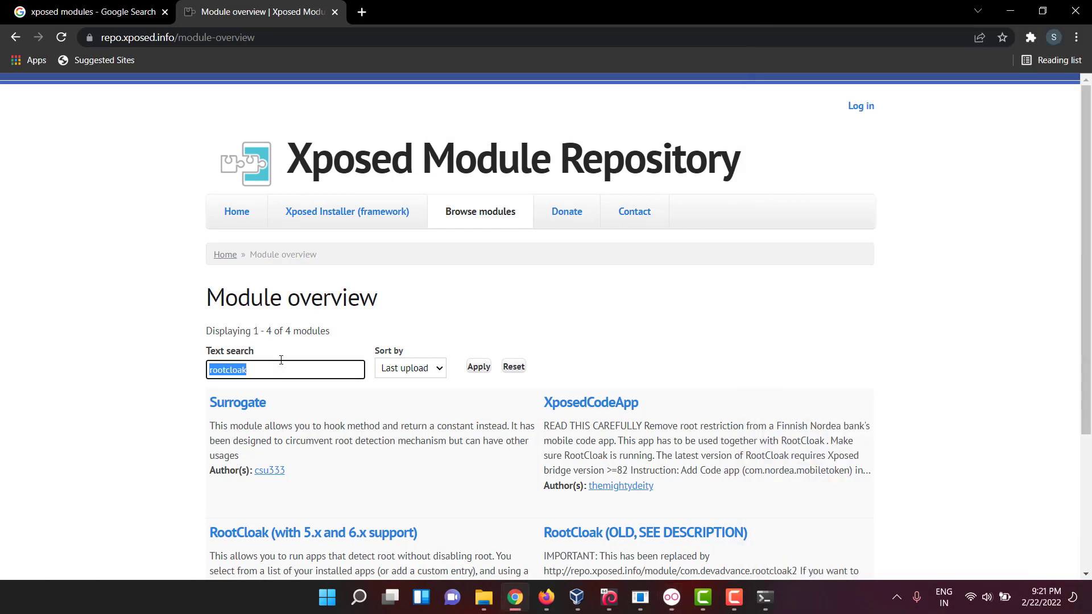
text(sslunpin)
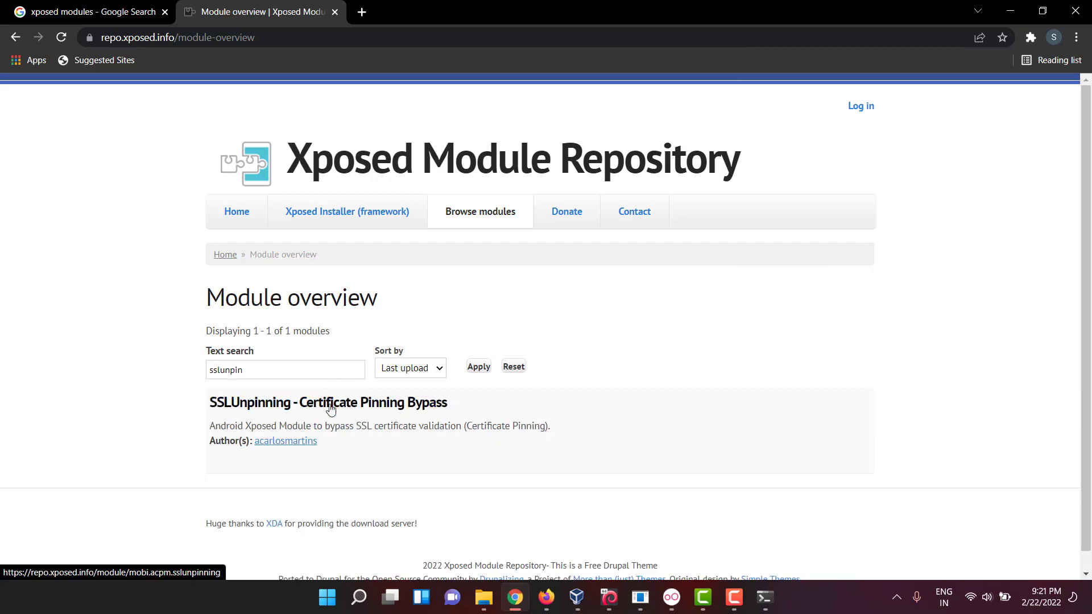
click(301, 403)
scroll(305, 373, down, 5)
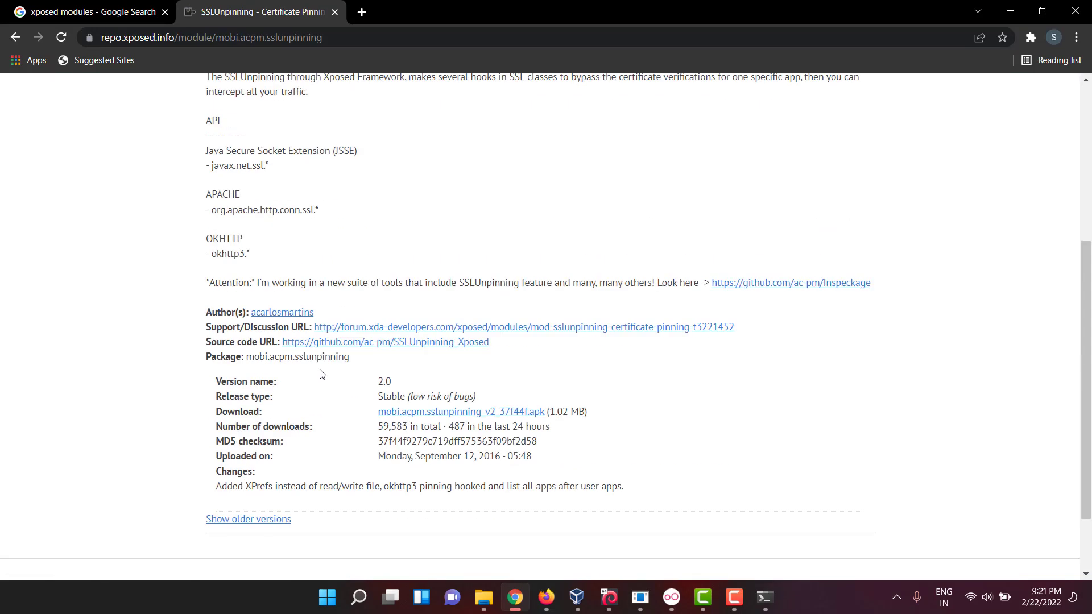
click(491, 412)
scroll(491, 412, down, 1)
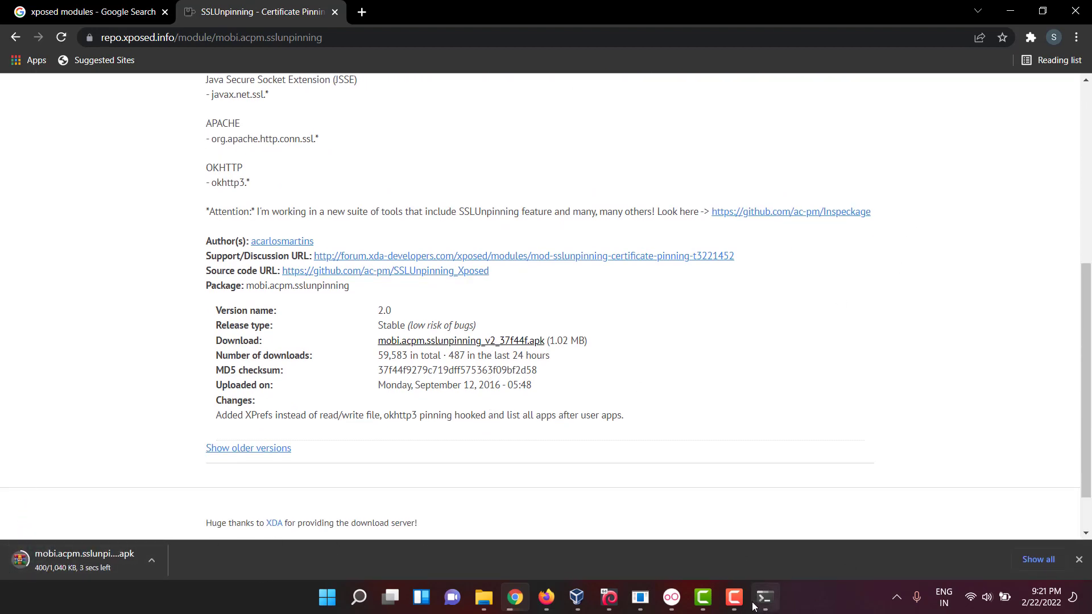
click(672, 599)
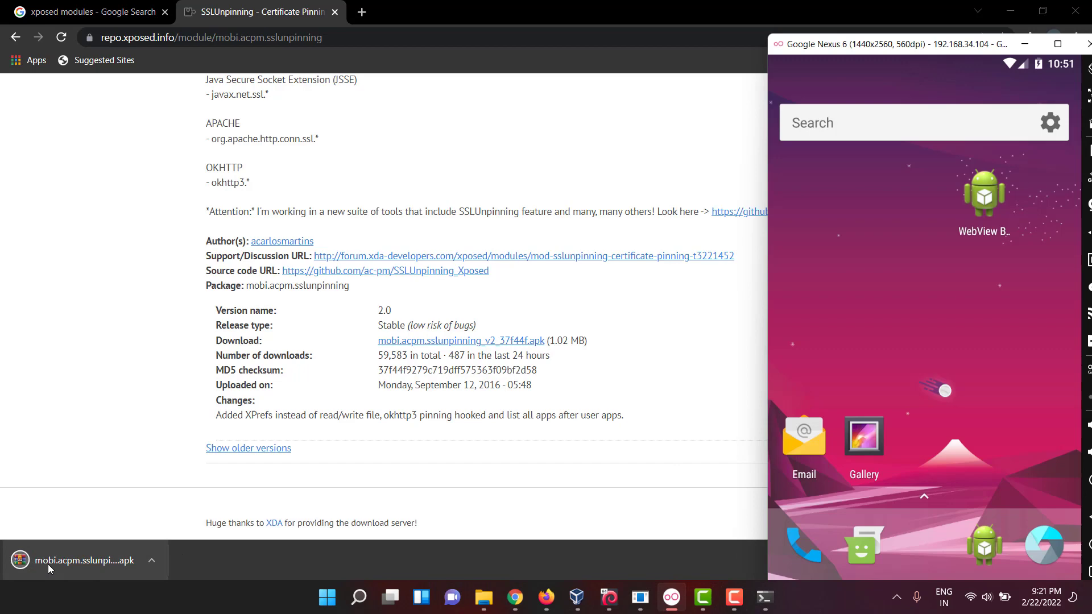
Step: Drop the SSLUnpinning apk onto the emulator, activate it, and rerun adb reboot in PowerShell
drag(49, 562, 944, 336)
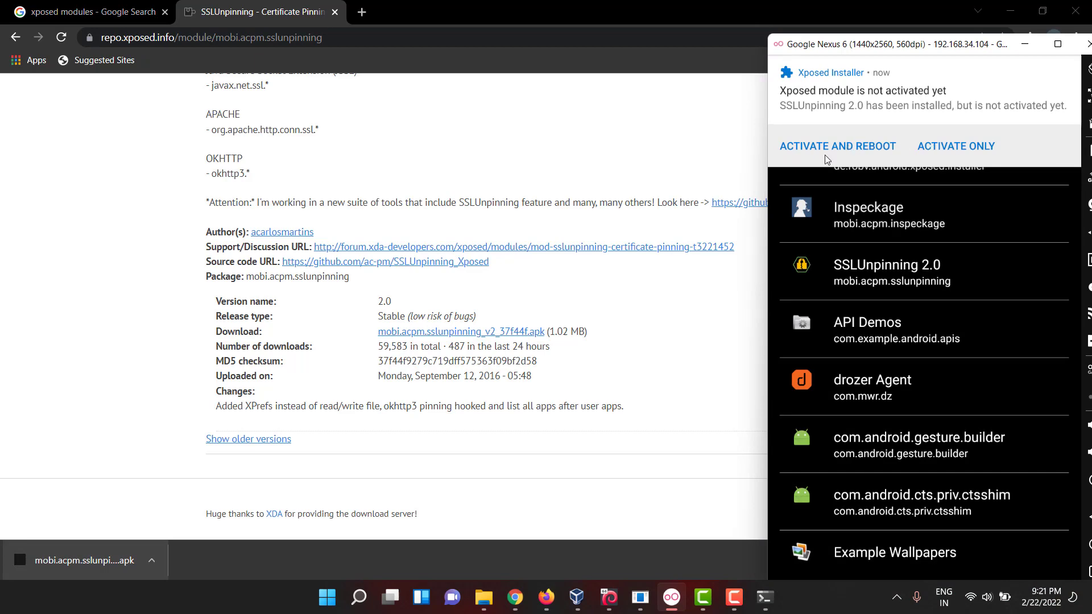
click(961, 145)
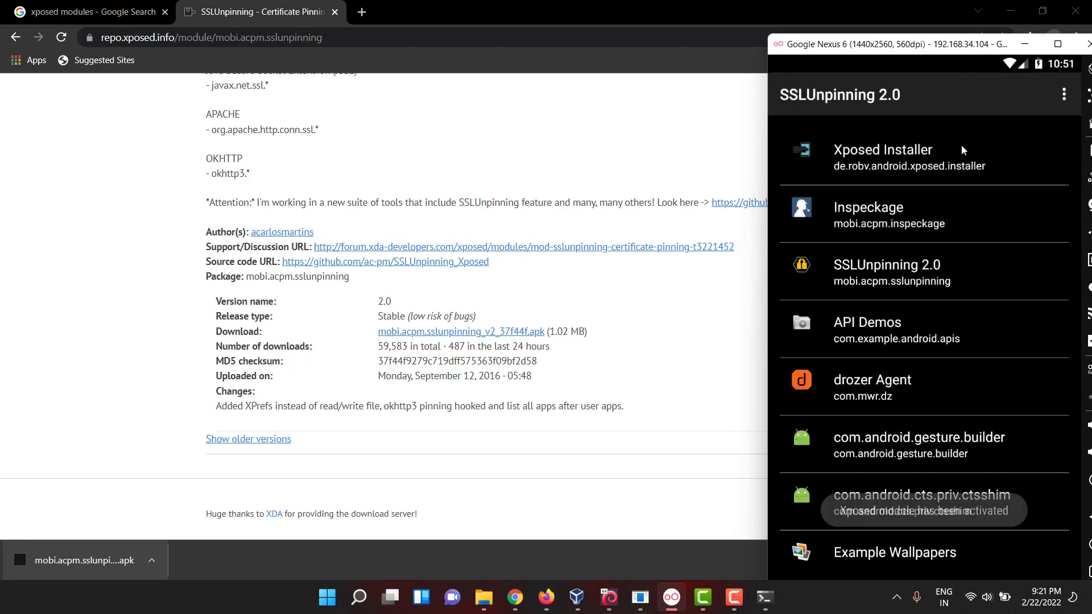
click(772, 594)
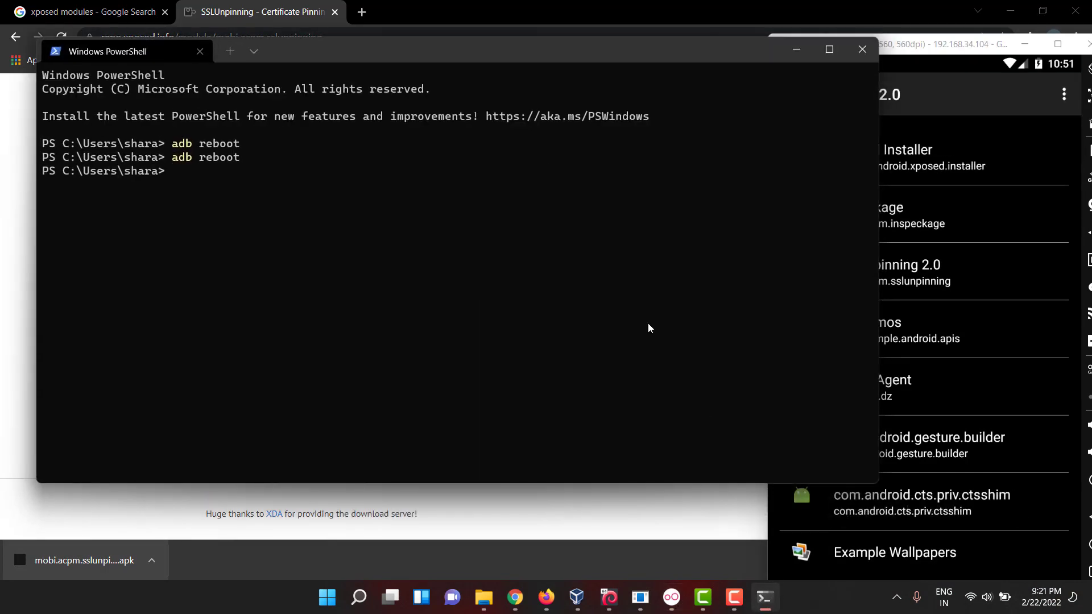
key(Up)
key(Return)
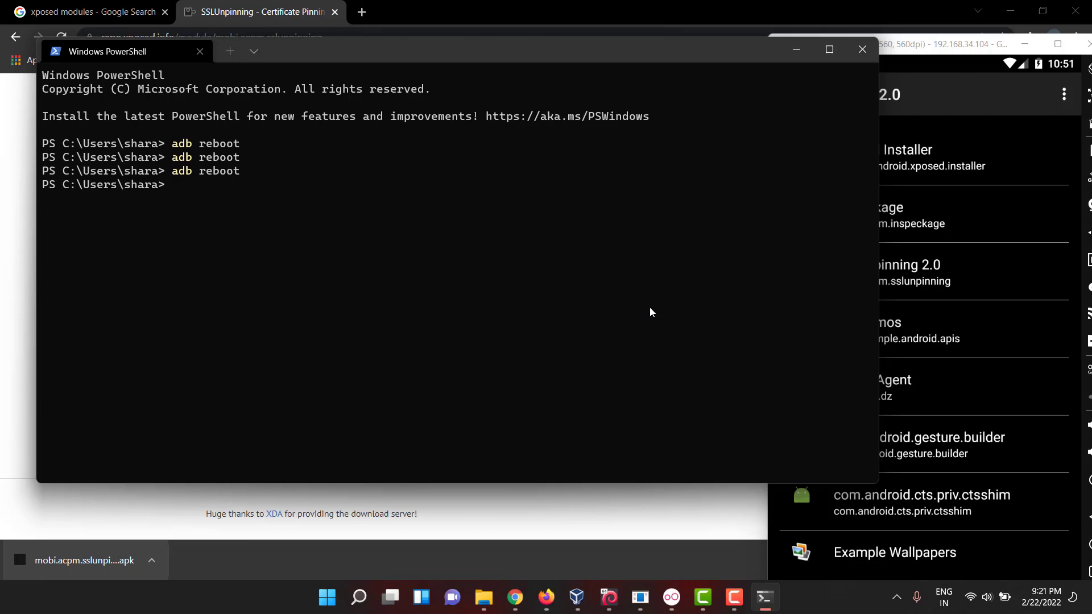
Step: Once the emulator reboots, show its app list with SSLUnpinning, Inspeckage and Xposed Installer
click(796, 50)
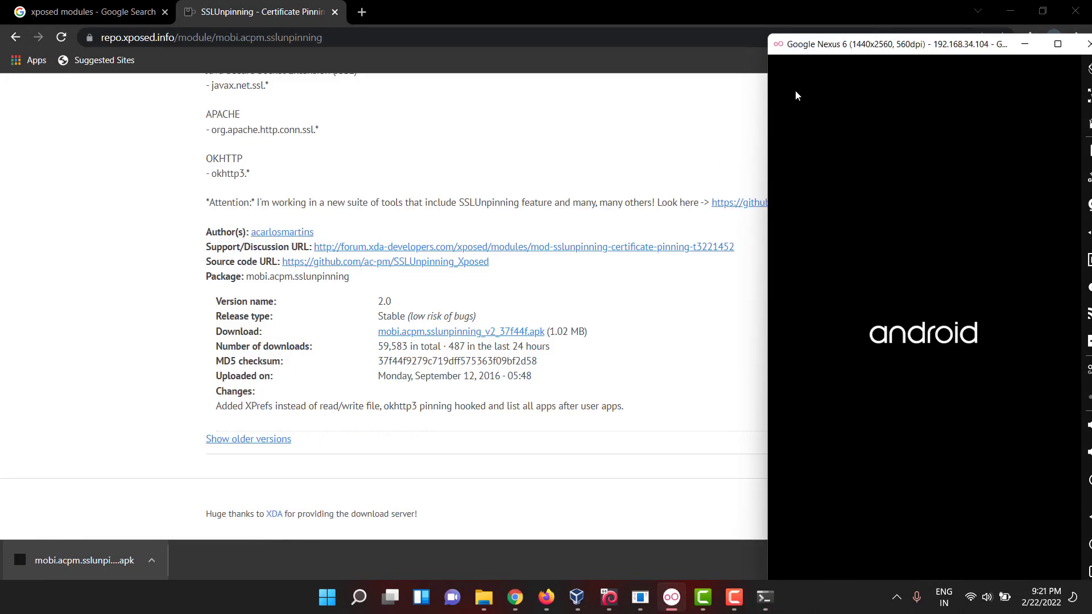
scroll(683, 354, up, 7)
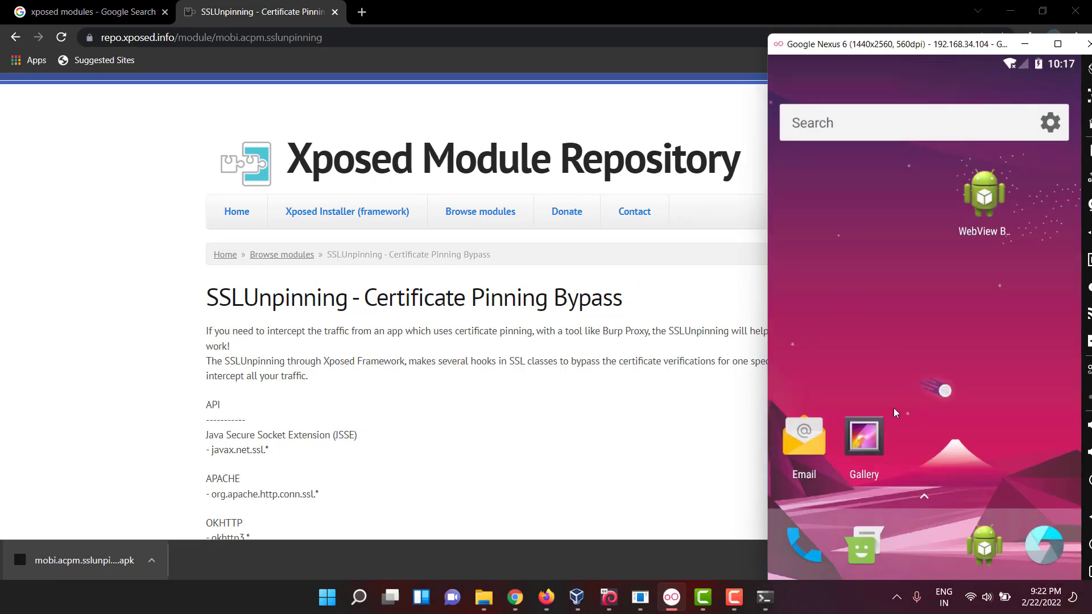
drag(894, 412, 909, 209)
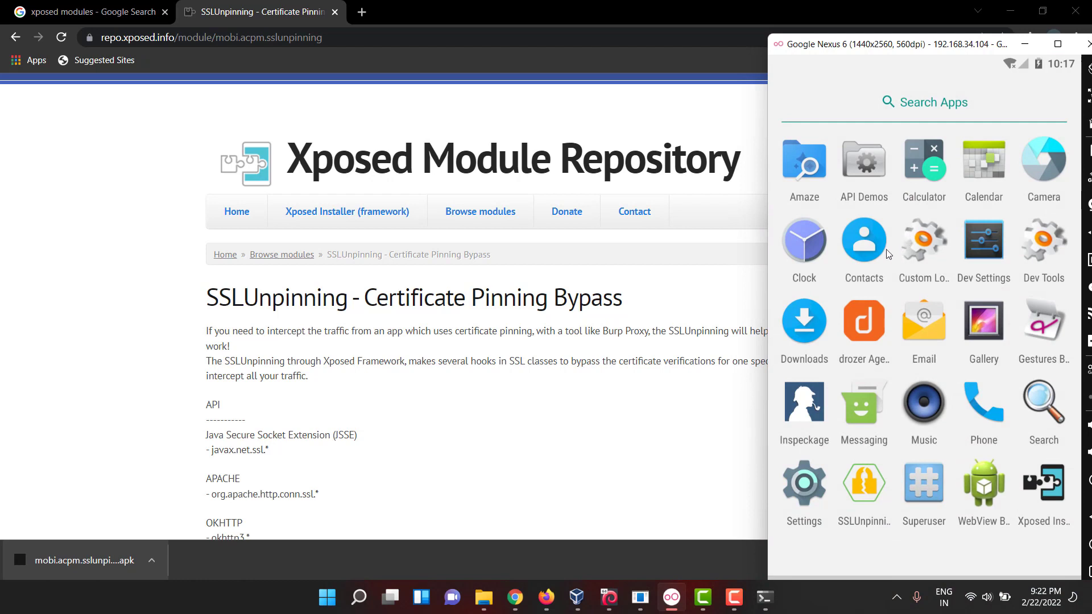